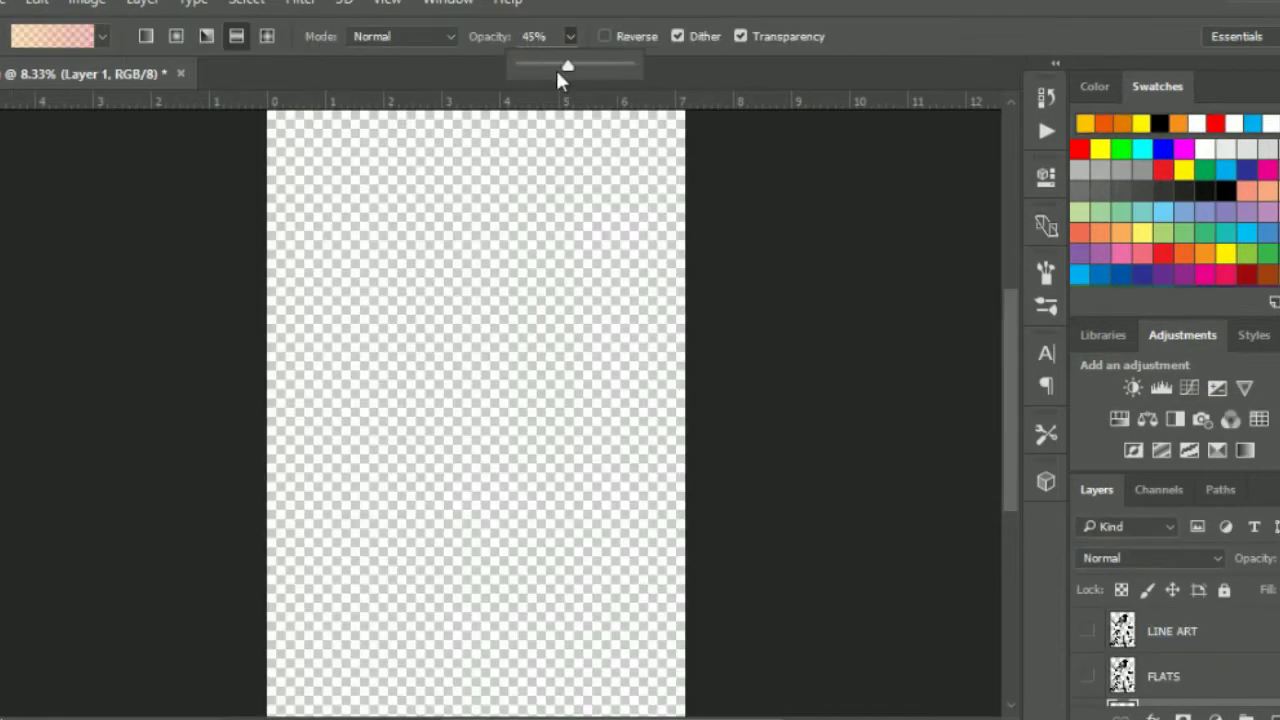
Redraw a large yellow-to-orange radial gradient from the page centre, then turn on LINE ART and FLATS visibility
{"action": "left_click", "coordinate": [176, 36]}
{"action": "left_click_drag", "start_coordinate": [457, 420], "coordinate": [206, 275]}
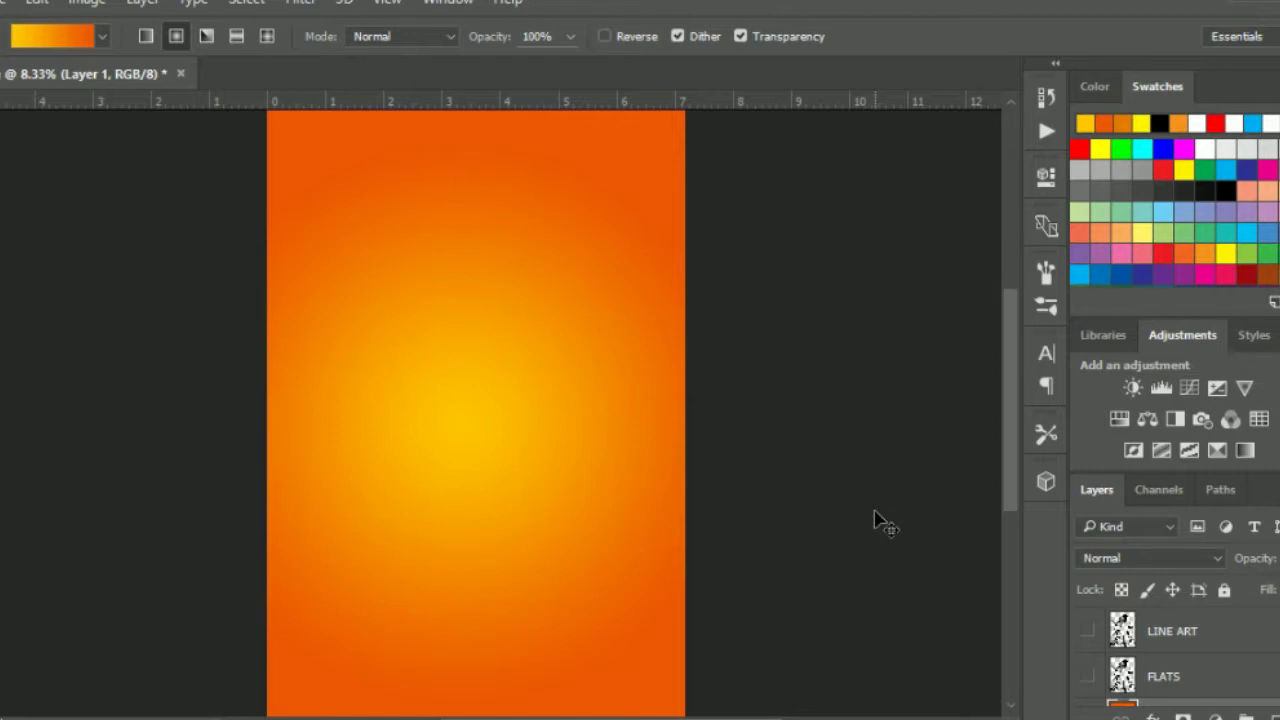
{"action": "key", "text": "ctrl+z"}
{"action": "left_click_drag", "start_coordinate": [471, 420], "coordinate": [31, 229]}
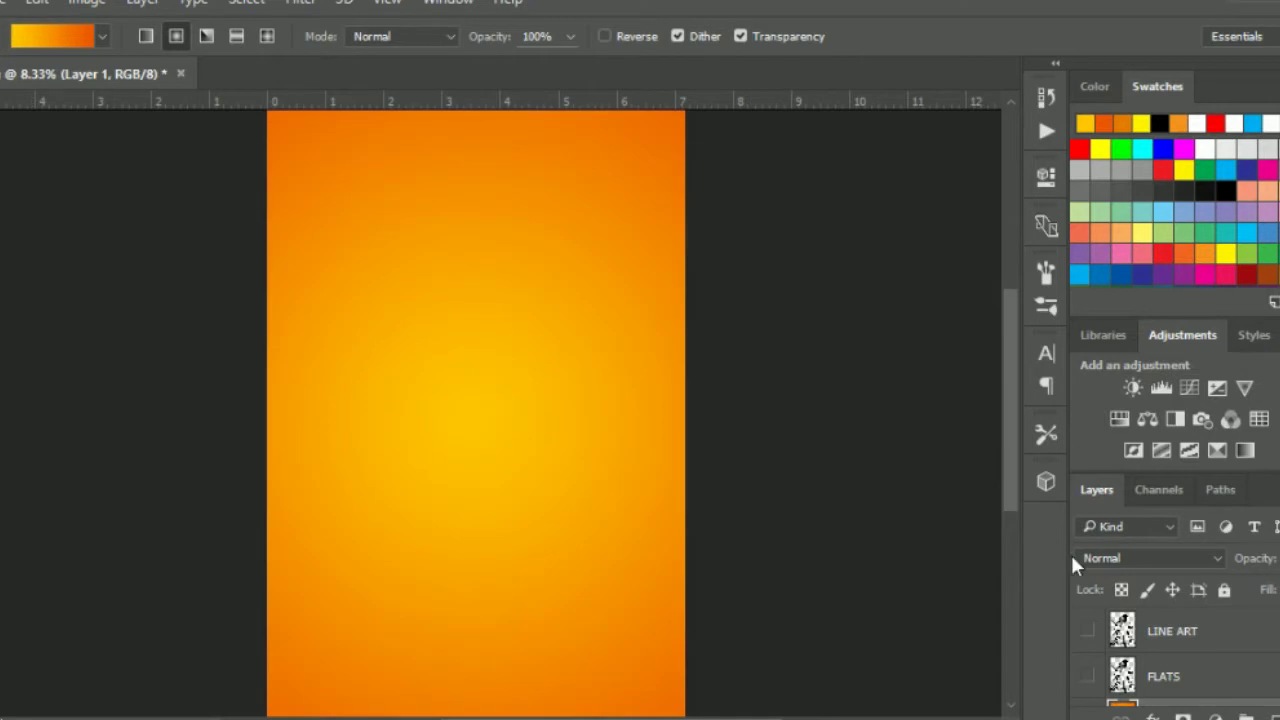
{"action": "left_click", "coordinate": [1103, 683]}
{"action": "left_click_drag", "start_coordinate": [1088, 676], "coordinate": [1088, 631]}
Make the FLATS layer visible and active, and choose light blue as the painting colour
{"action": "left_click", "coordinate": [1172, 631]}
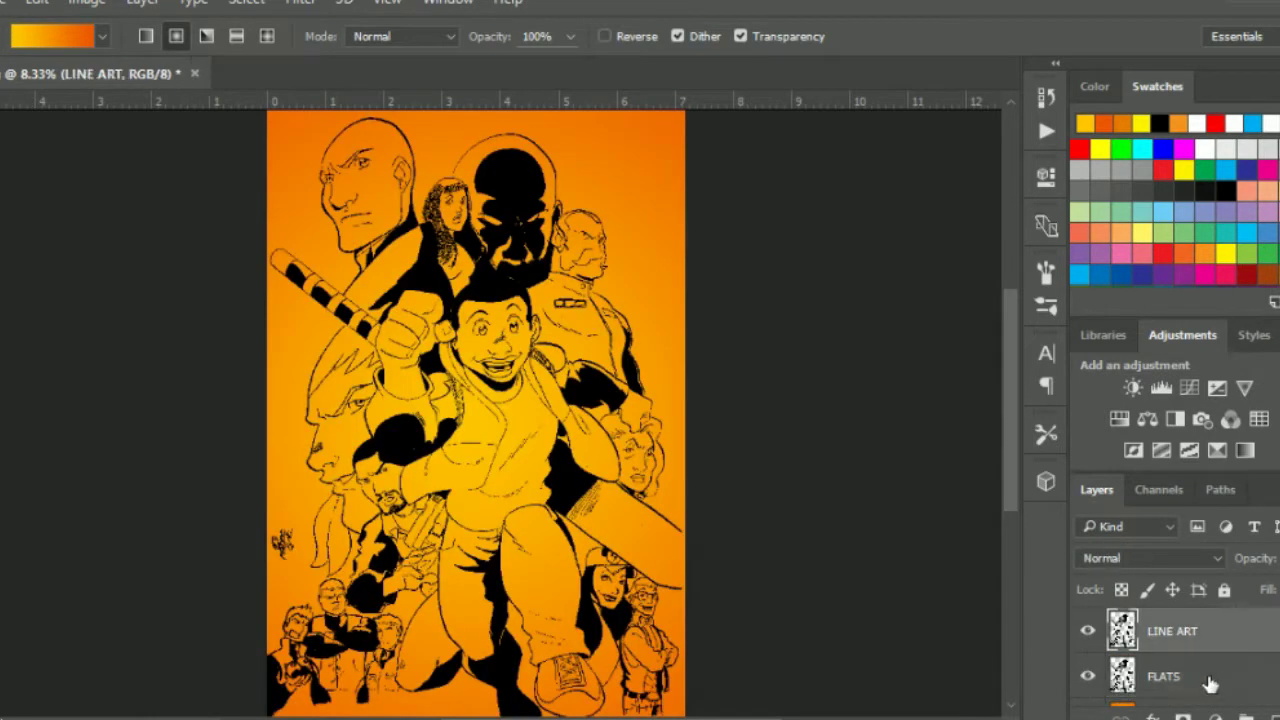
{"action": "left_click", "coordinate": [1214, 680]}
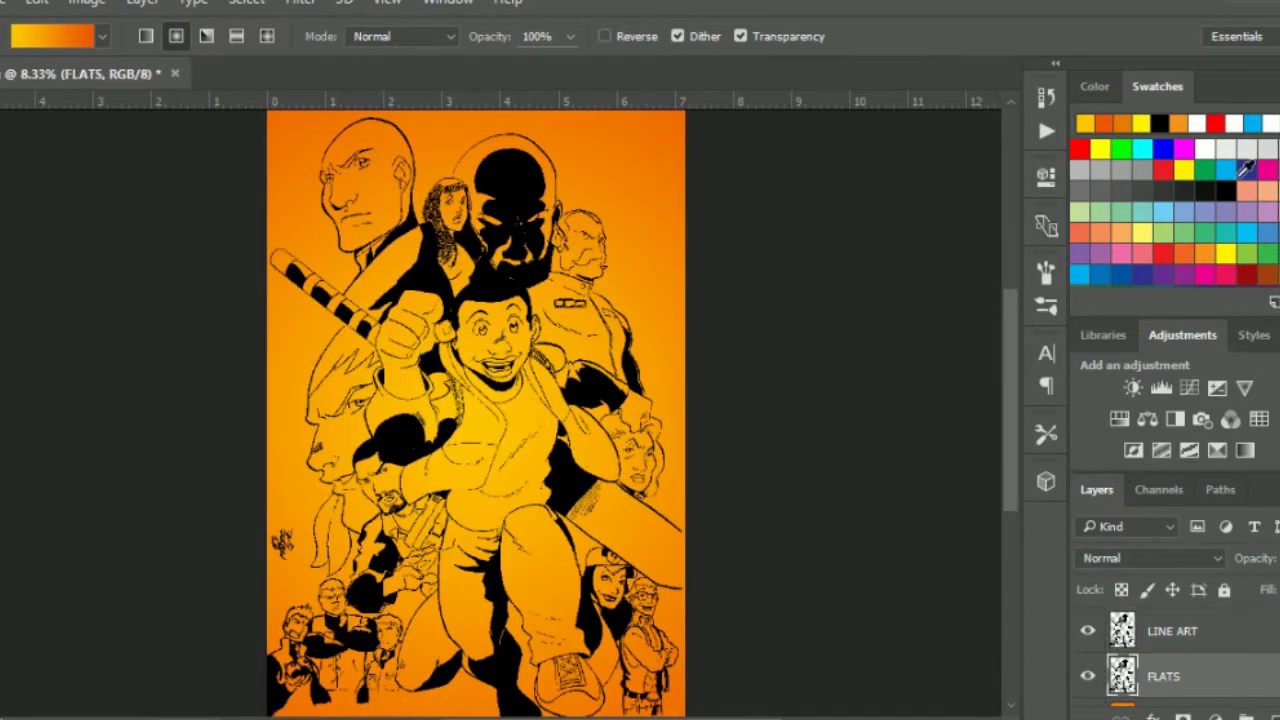
{"action": "left_click", "coordinate": [1233, 166]}
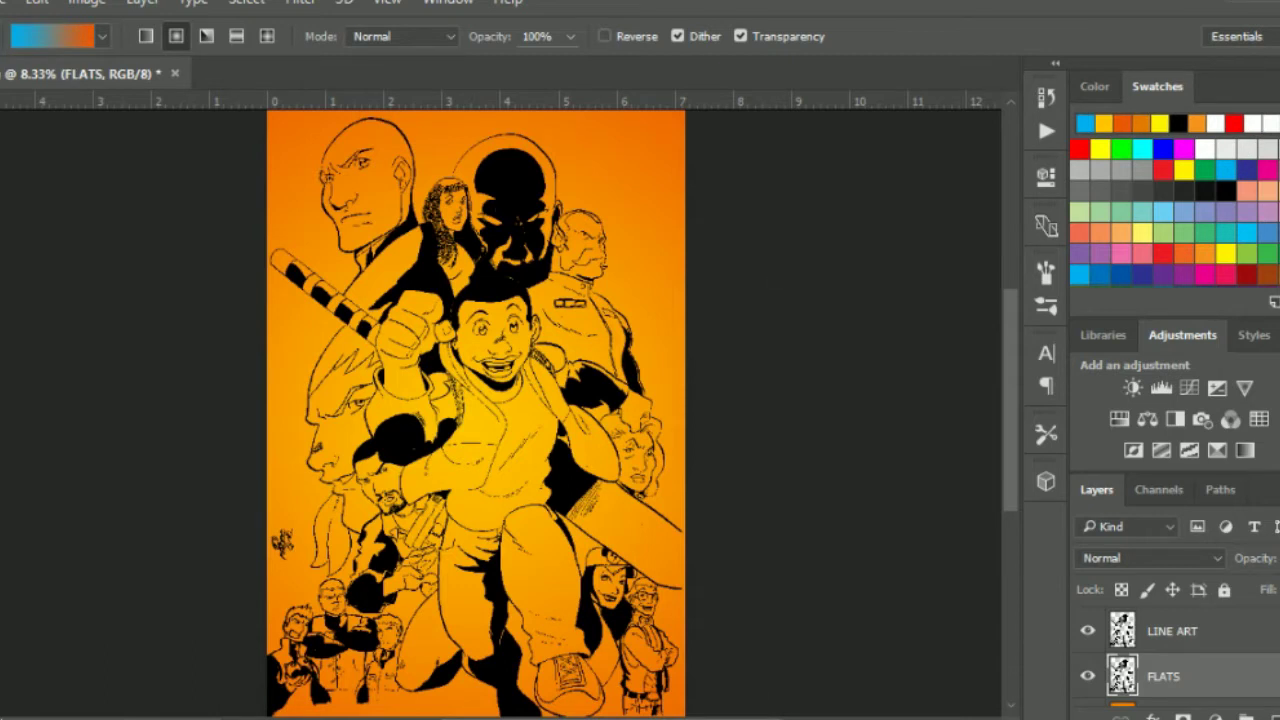
Zoom in on the artwork and set up a 78 px brush
{"action": "key", "text": "z"}
{"action": "left_click", "coordinate": [451, 449]}
{"action": "scroll", "coordinate": [1004, 258], "scroll_direction": "up", "scroll_amount": 5}
{"action": "scroll", "coordinate": [1006, 296], "scroll_direction": "down", "scroll_amount": 2}
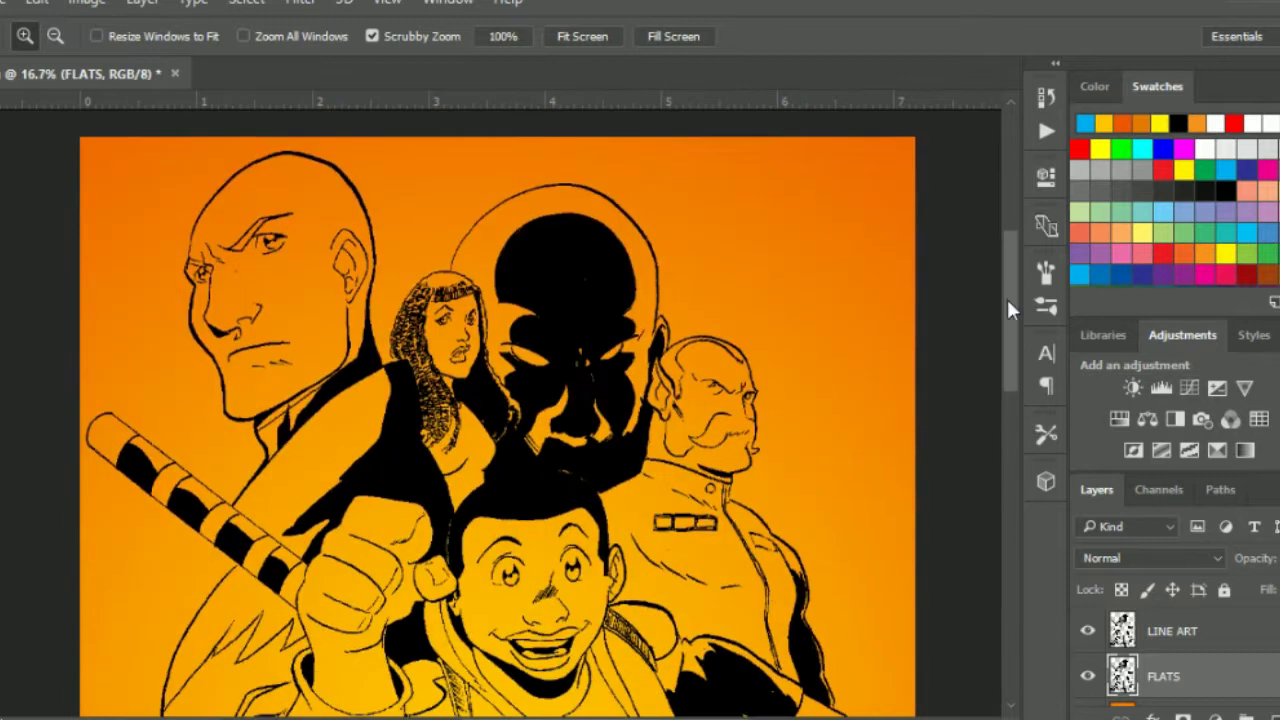
{"action": "key", "text": "b"}
{"action": "left_click", "coordinate": [40, 40]}
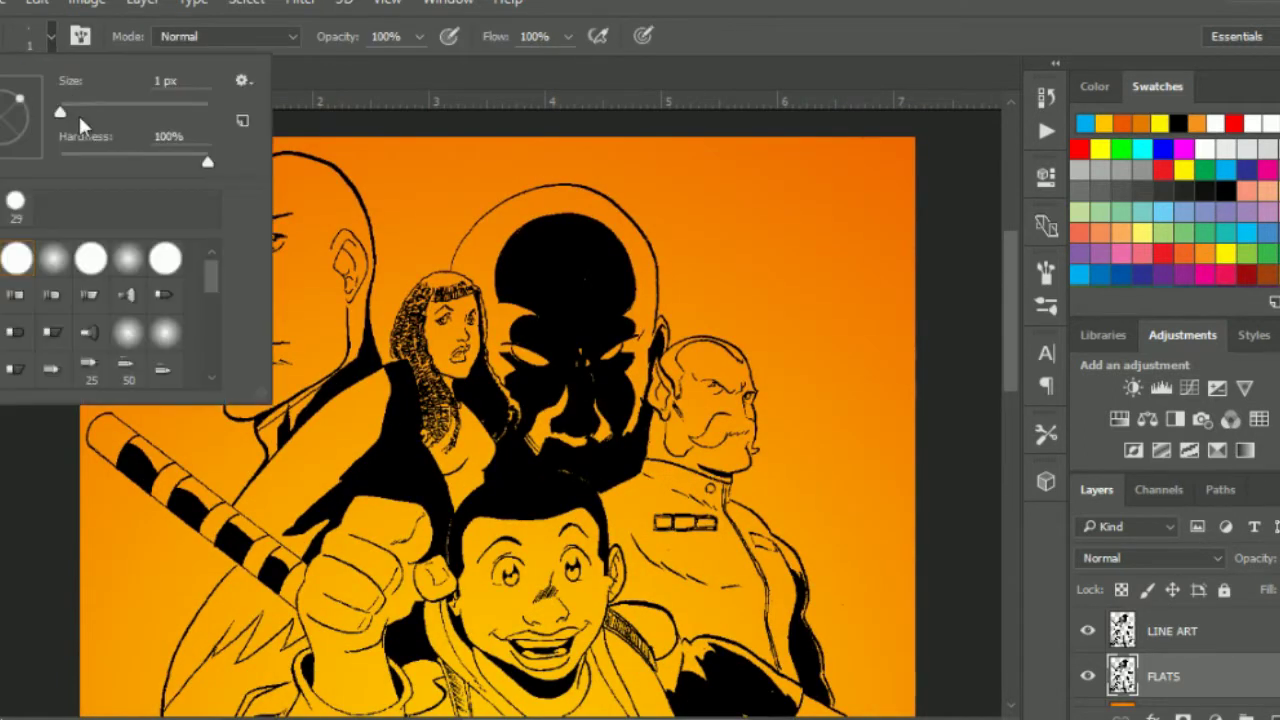
{"action": "left_click_drag", "start_coordinate": [78, 118], "coordinate": [94, 118]}
{"action": "key", "text": "Return"}
Paint light blue over the bald man's forehead, eye and face
{"action": "mouse_move", "coordinate": [312, 226]}
{"action": "left_mouse_down"}
{"action": "mouse_move", "coordinate": [296, 256]}
{"action": "mouse_move", "coordinate": [212, 195]}
{"action": "mouse_move", "coordinate": [311, 172]}
{"action": "left_mouse_up"}
{"action": "scroll", "coordinate": [1160, 660], "scroll_direction": "down", "scroll_amount": 1}
{"action": "left_click", "coordinate": [1088, 684]}
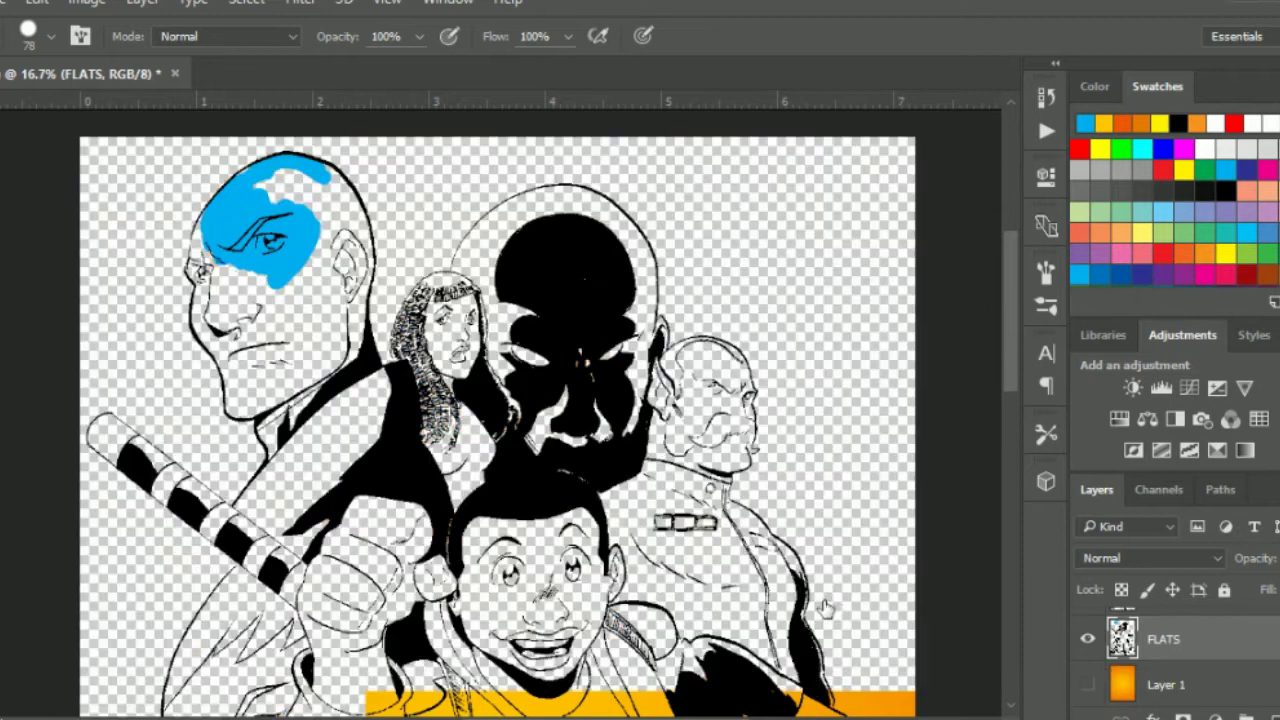
{"action": "key", "text": "ctrl+z"}
{"action": "key", "text": "ctrl+z"}
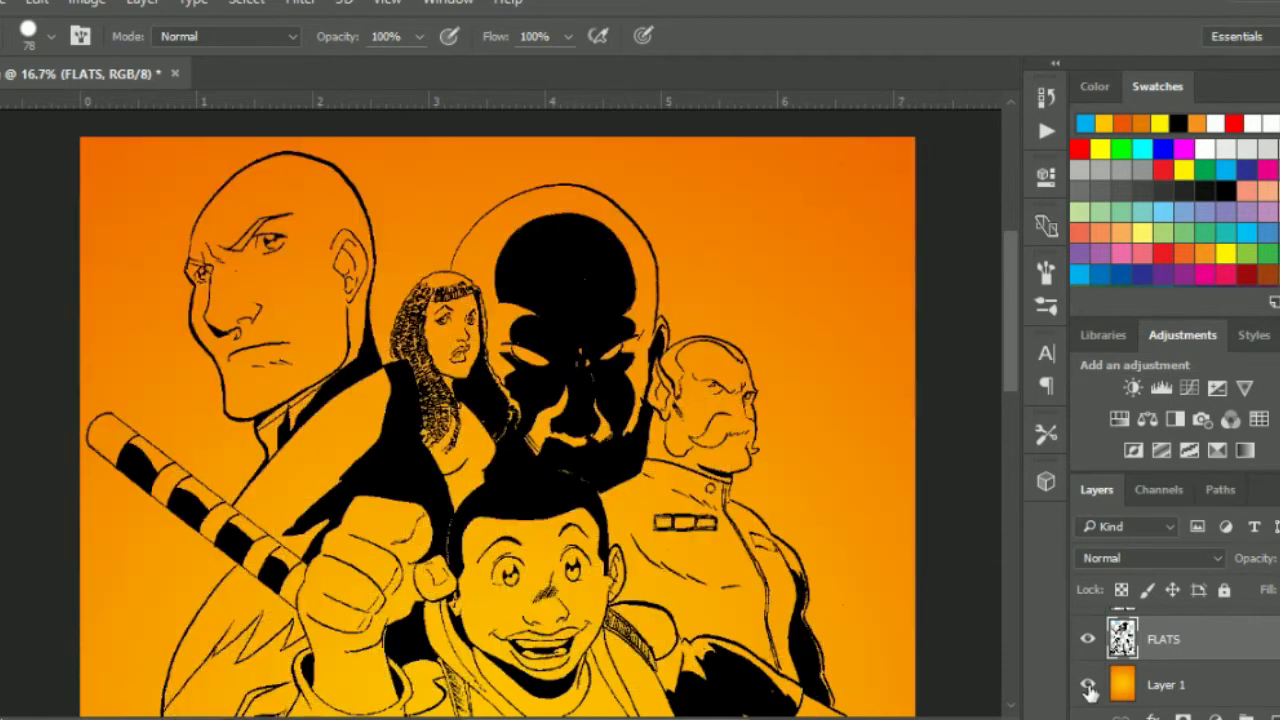
{"action": "left_click", "coordinate": [1088, 684]}
{"action": "mouse_move", "coordinate": [285, 245]}
{"action": "left_mouse_down"}
{"action": "mouse_move", "coordinate": [290, 260]}
{"action": "mouse_move", "coordinate": [205, 235]}
{"action": "mouse_move", "coordinate": [214, 214]}
{"action": "mouse_move", "coordinate": [300, 170]}
{"action": "mouse_move", "coordinate": [350, 205]}
{"action": "mouse_move", "coordinate": [362, 348]}
{"action": "mouse_move", "coordinate": [320, 400]}
{"action": "mouse_move", "coordinate": [270, 415]}
{"action": "mouse_move", "coordinate": [255, 440]}
{"action": "left_mouse_up"}
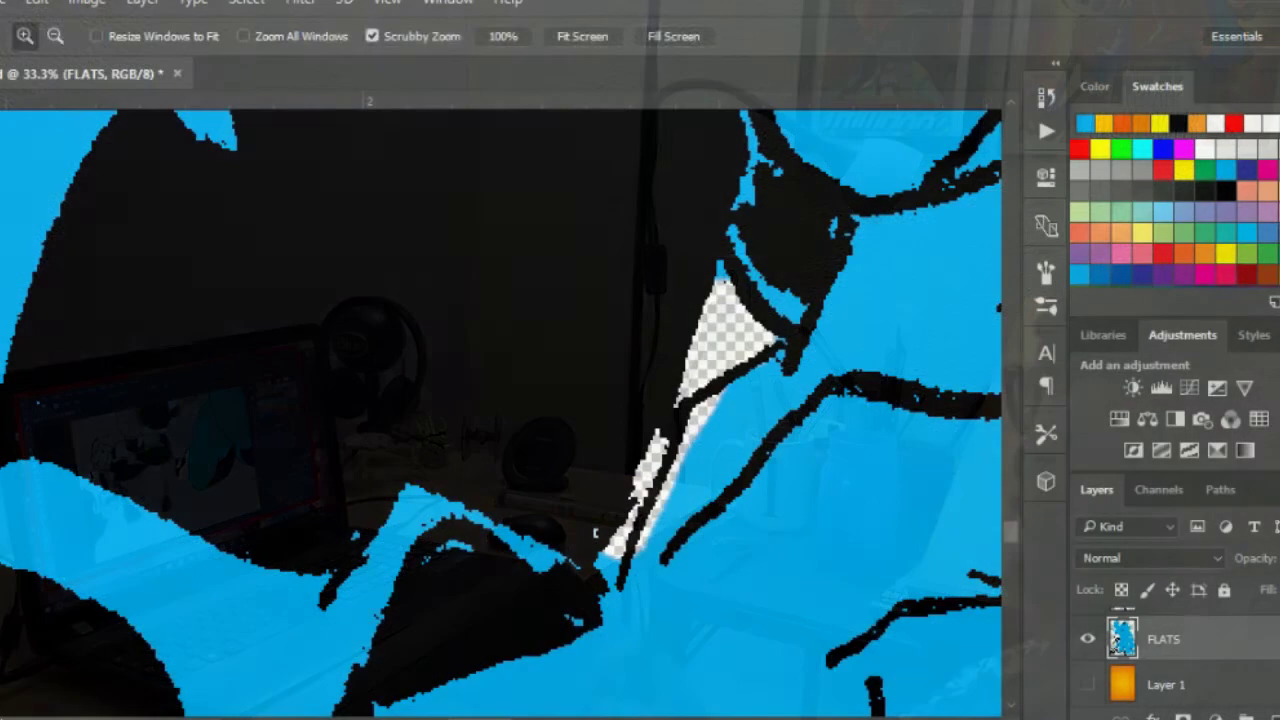
Cancel the Open dialog, zoom the view out to 100%, and save the cover document
{"action": "key", "text": "ctrl+o"}
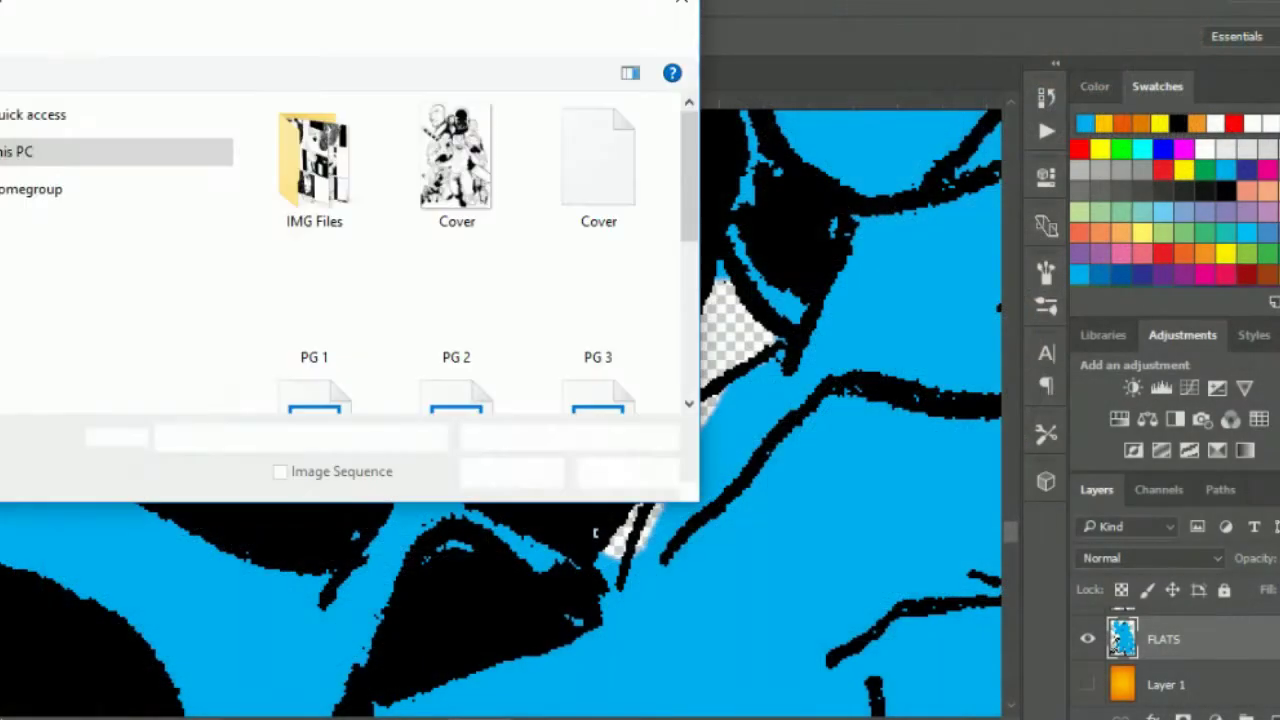
{"action": "left_click", "coordinate": [634, 472]}
{"action": "key", "text": "z"}
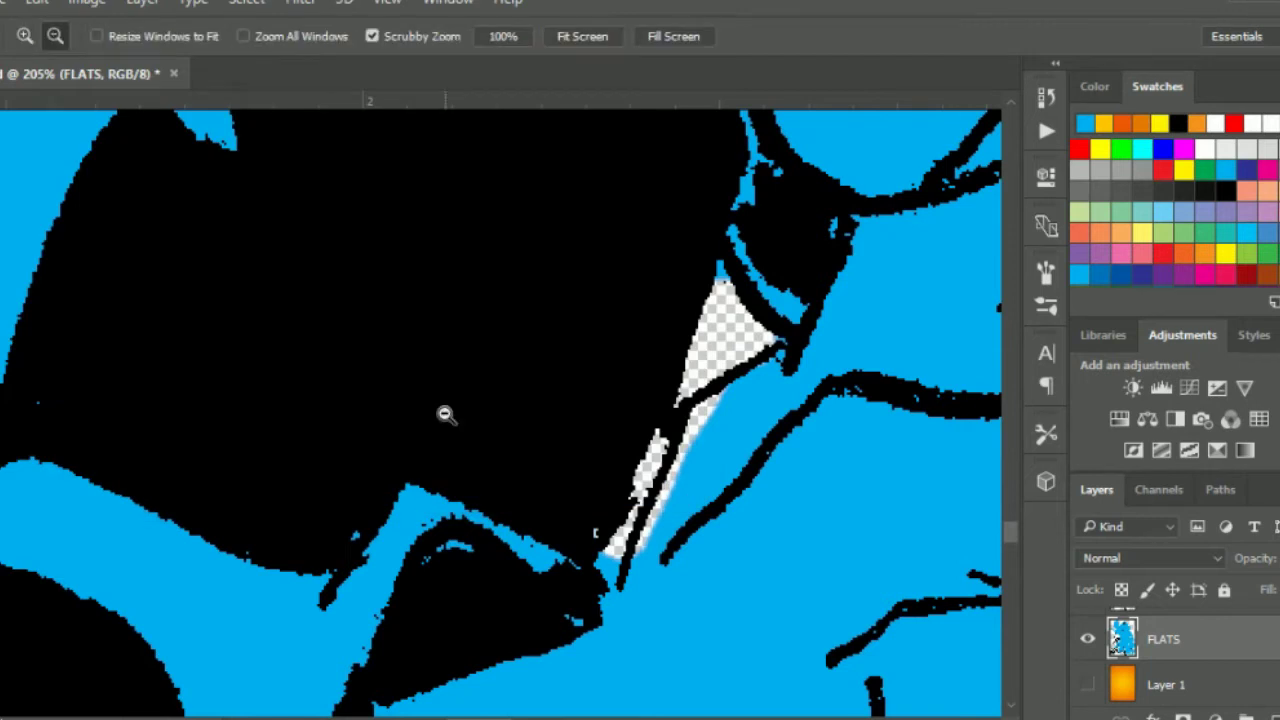
{"action": "left_click", "coordinate": [443, 414], "text": "alt"}
{"action": "left_click", "coordinate": [8, 2]}
{"action": "left_click", "coordinate": [40, 233]}
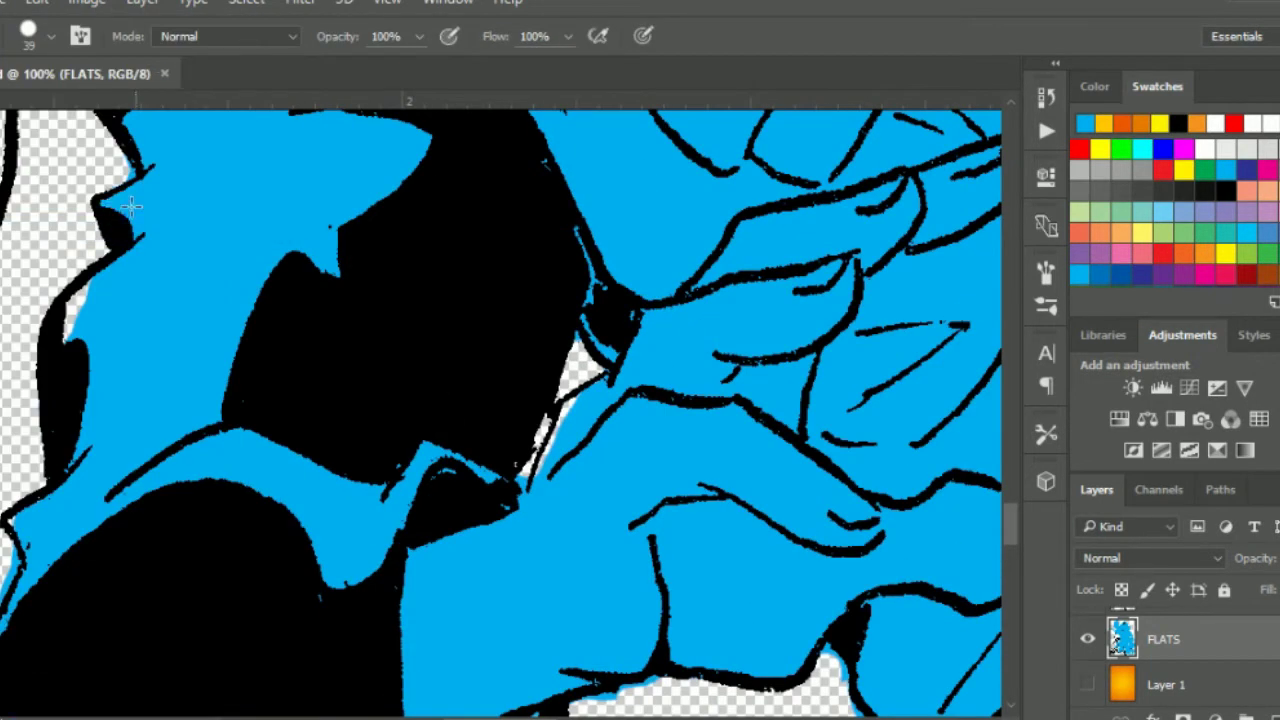
Paint blue into the left gap and, with a 10 px brush, the thin gap beside the black shape
{"action": "left_click_drag", "start_coordinate": [74, 338], "coordinate": [80, 284]}
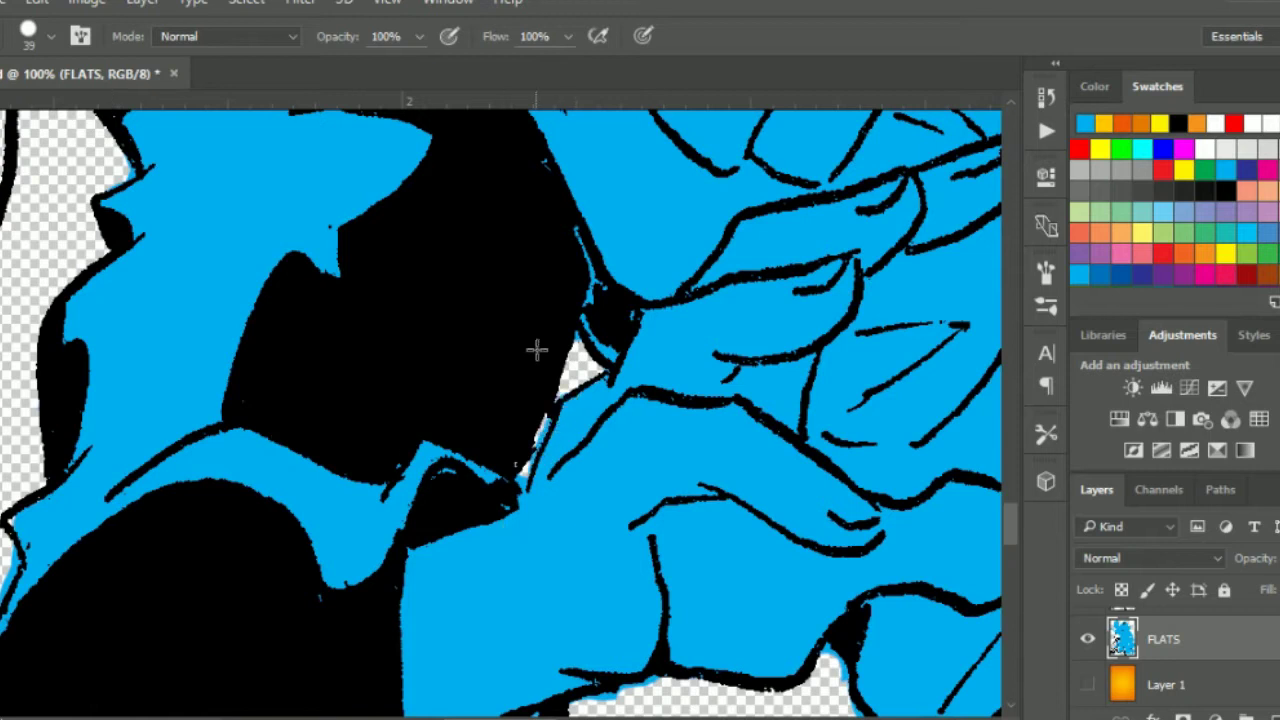
{"action": "right_click", "coordinate": [656, 402]}
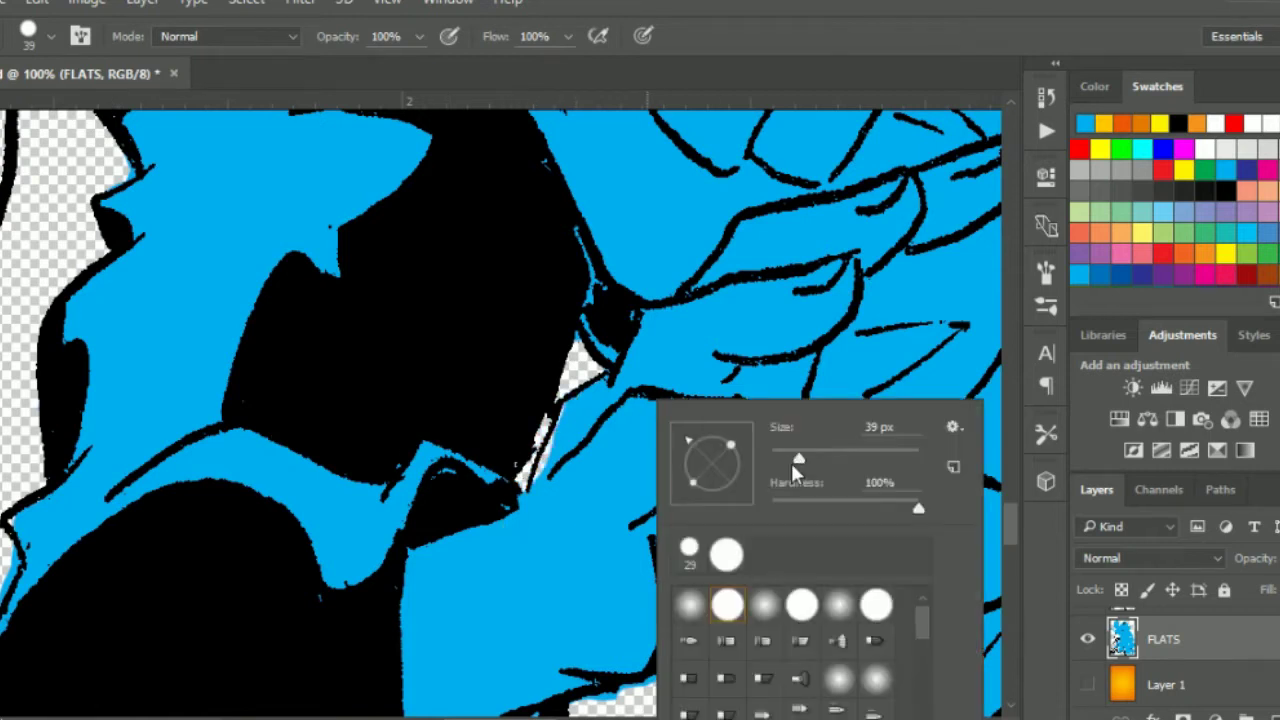
{"action": "left_click_drag", "start_coordinate": [795, 459], "coordinate": [780, 458]}
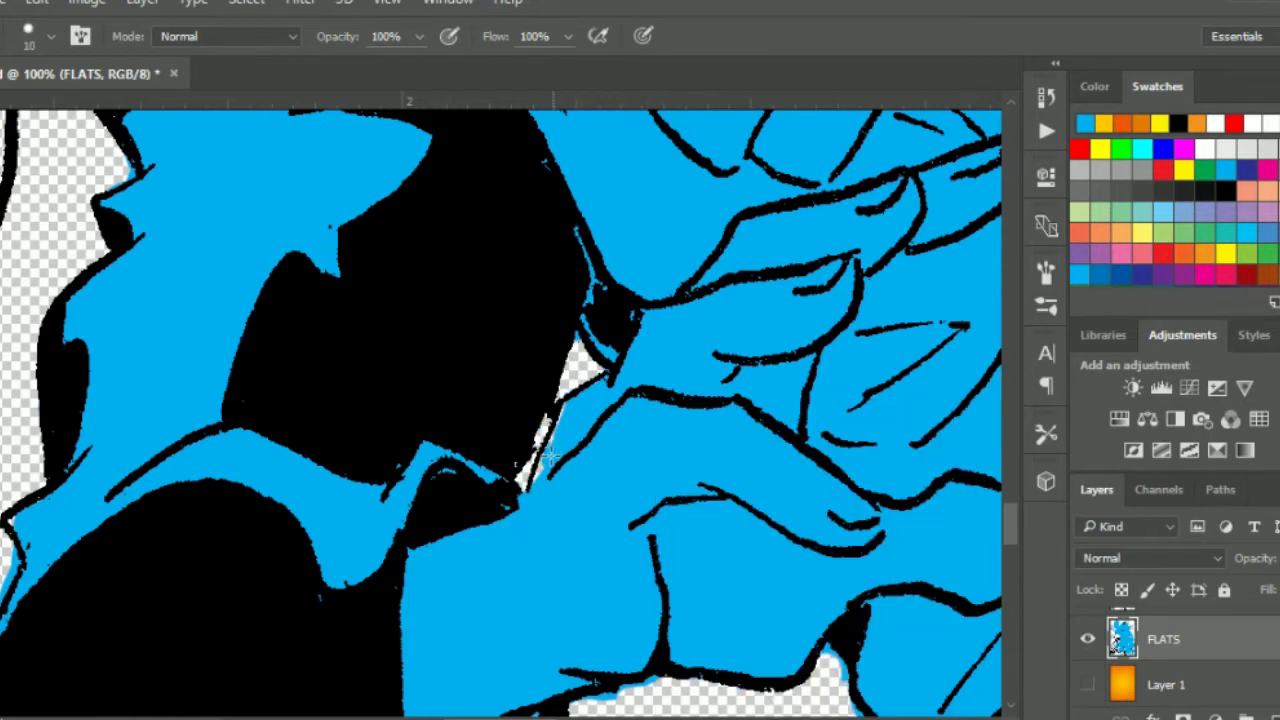
{"action": "left_click_drag", "start_coordinate": [568, 409], "coordinate": [533, 500]}
Switch to a 40 px brush and paint a blue patch over the gap at the left
{"action": "scroll", "coordinate": [28, 630], "scroll_direction": "left", "scroll_amount": 5}
{"action": "scroll", "coordinate": [296, 520], "scroll_direction": "down", "scroll_amount": 3}
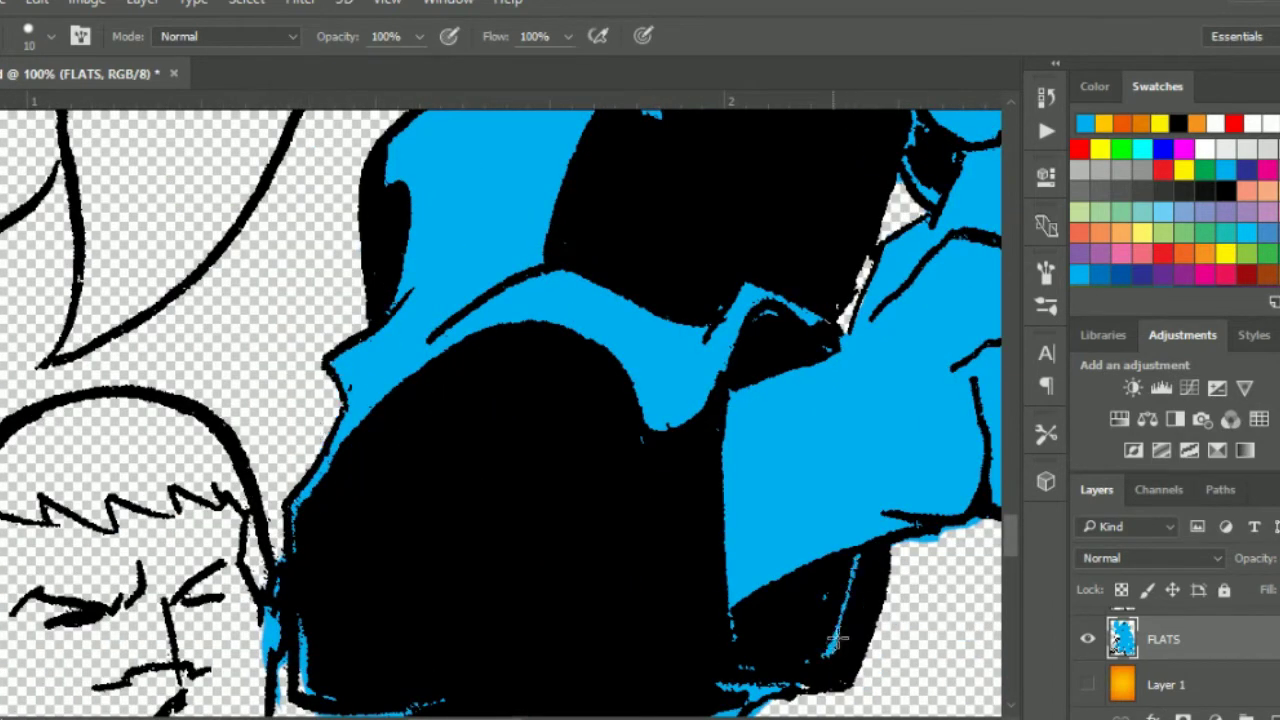
{"action": "right_click", "coordinate": [371, 517]}
{"action": "left_click_drag", "start_coordinate": [286, 506], "coordinate": [297, 506]}
{"action": "mouse_move", "coordinate": [90, 470]}
{"action": "left_mouse_down"}
{"action": "mouse_move", "coordinate": [40, 490]}
{"action": "mouse_move", "coordinate": [150, 425]}
{"action": "mouse_move", "coordinate": [235, 610]}
{"action": "left_mouse_up"}
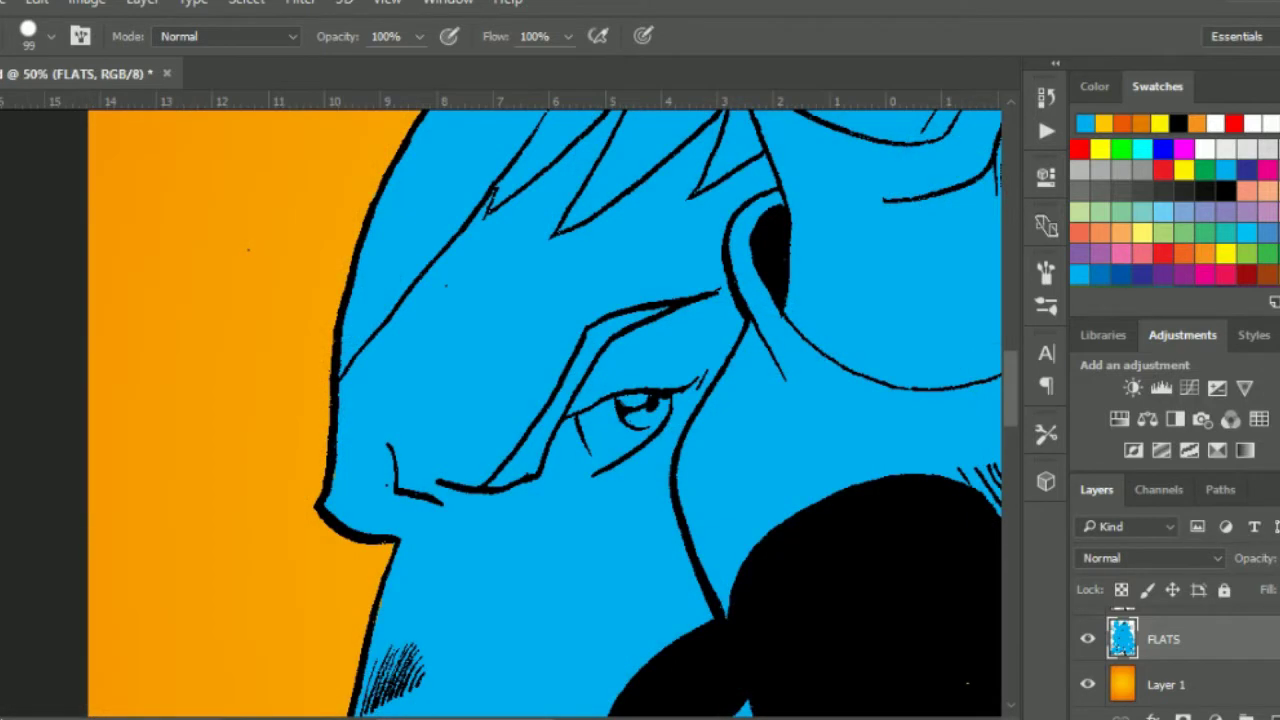
Zoom out and cover the remaining orange sliver with blue paint
{"action": "key", "text": "ctrl+0"}
{"action": "left_click", "coordinate": [482, 489]}
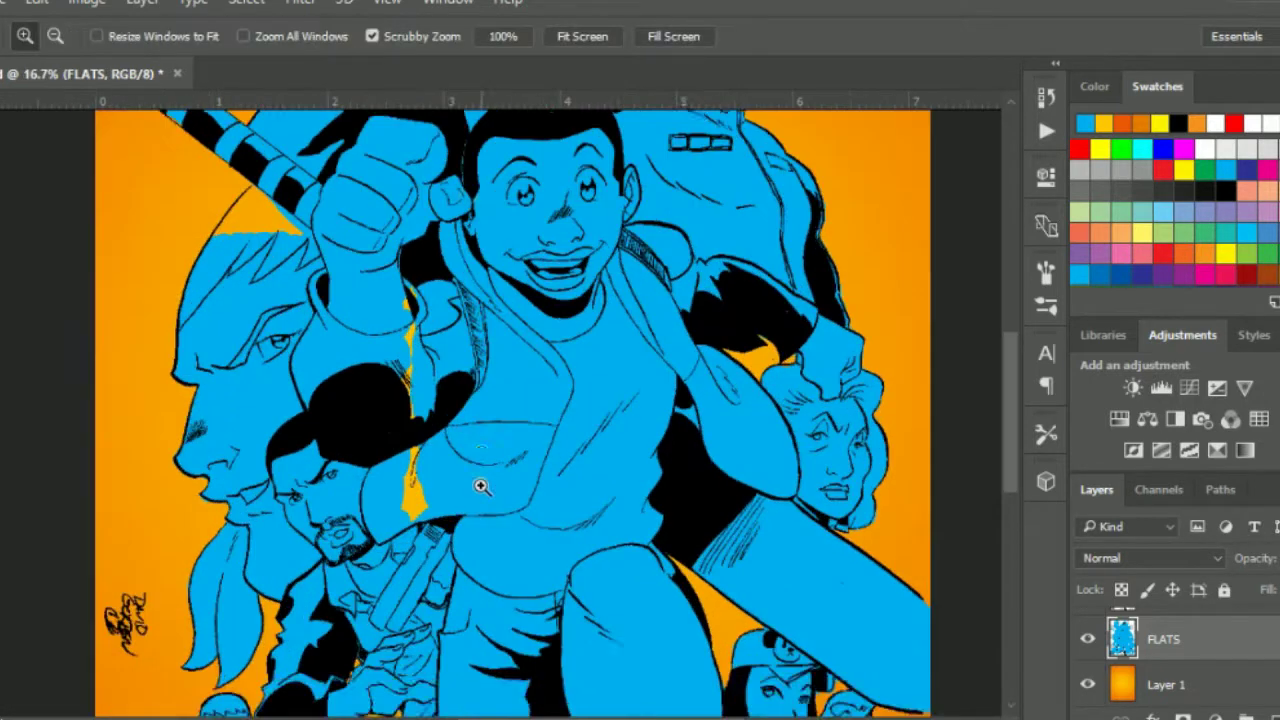
{"action": "key", "text": "b"}
{"action": "left_click_drag", "start_coordinate": [300, 308], "coordinate": [226, 338]}
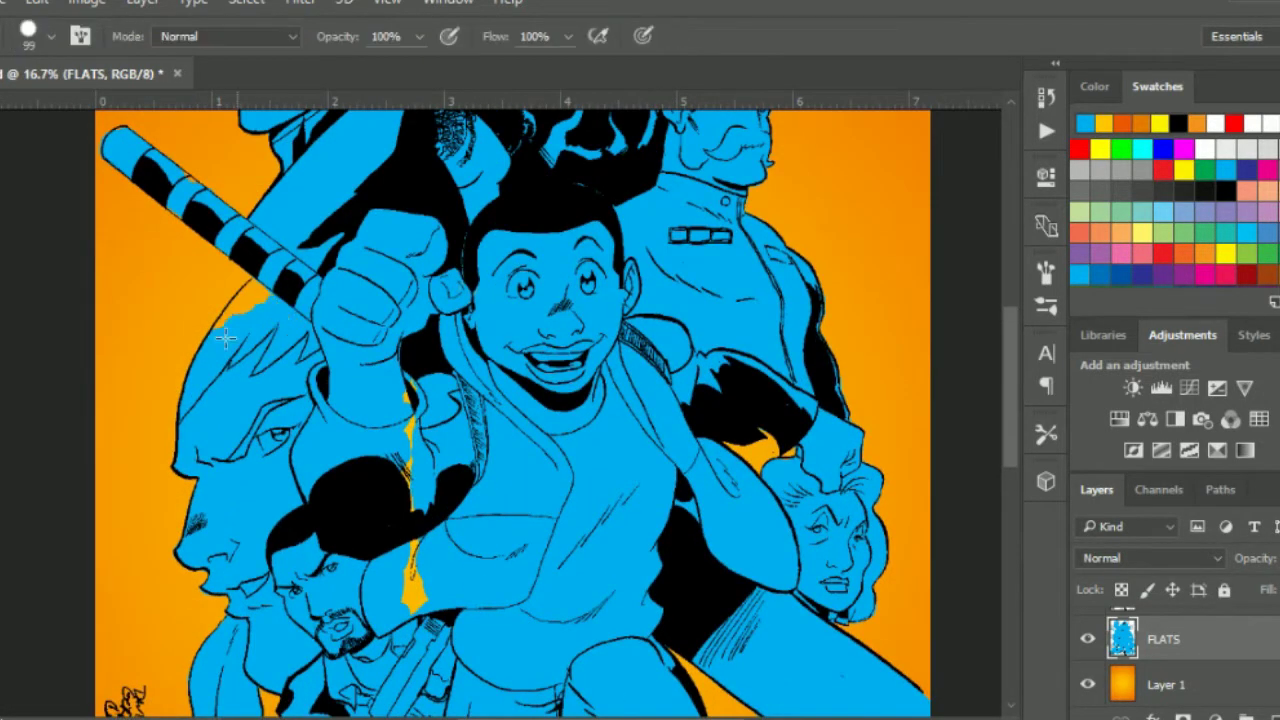
{"action": "right_click", "coordinate": [412, 485]}
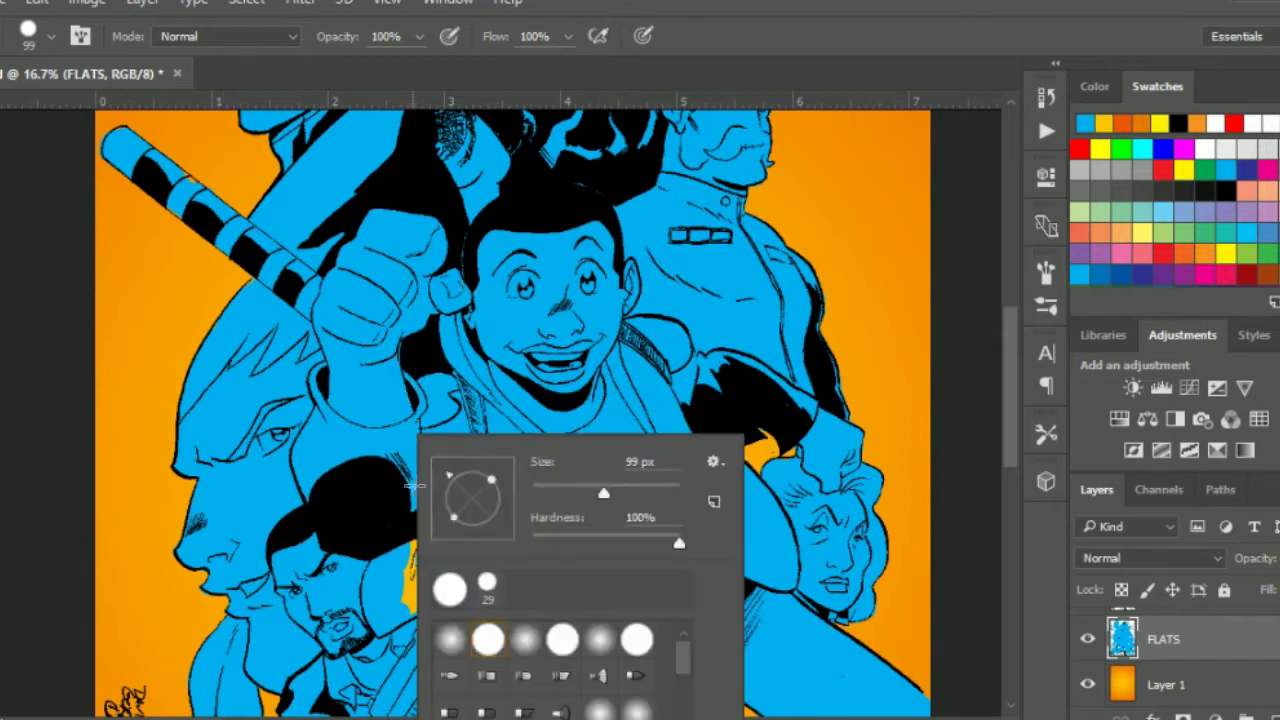
{"action": "key", "text": "Escape"}
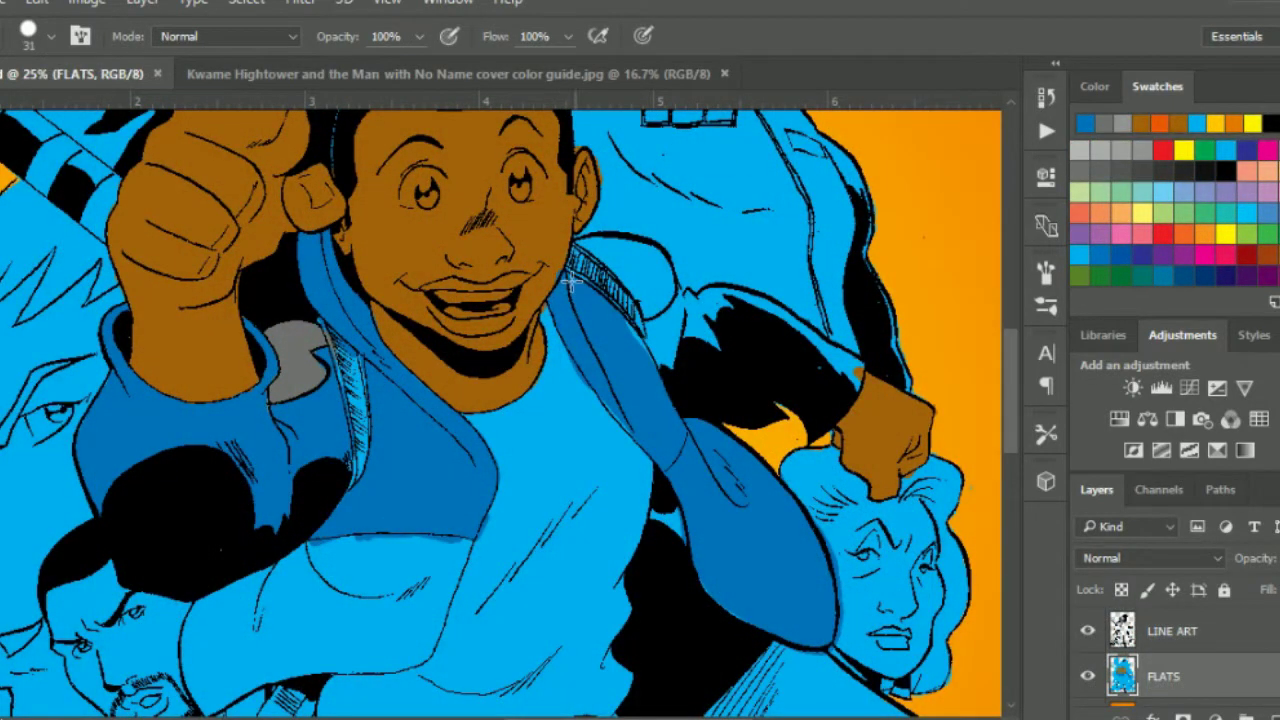
Touch up the hood and shirt flats, then lasso the lower jacket panel and fill it grey
{"action": "left_click_drag", "start_coordinate": [570, 283], "coordinate": [636, 434]}
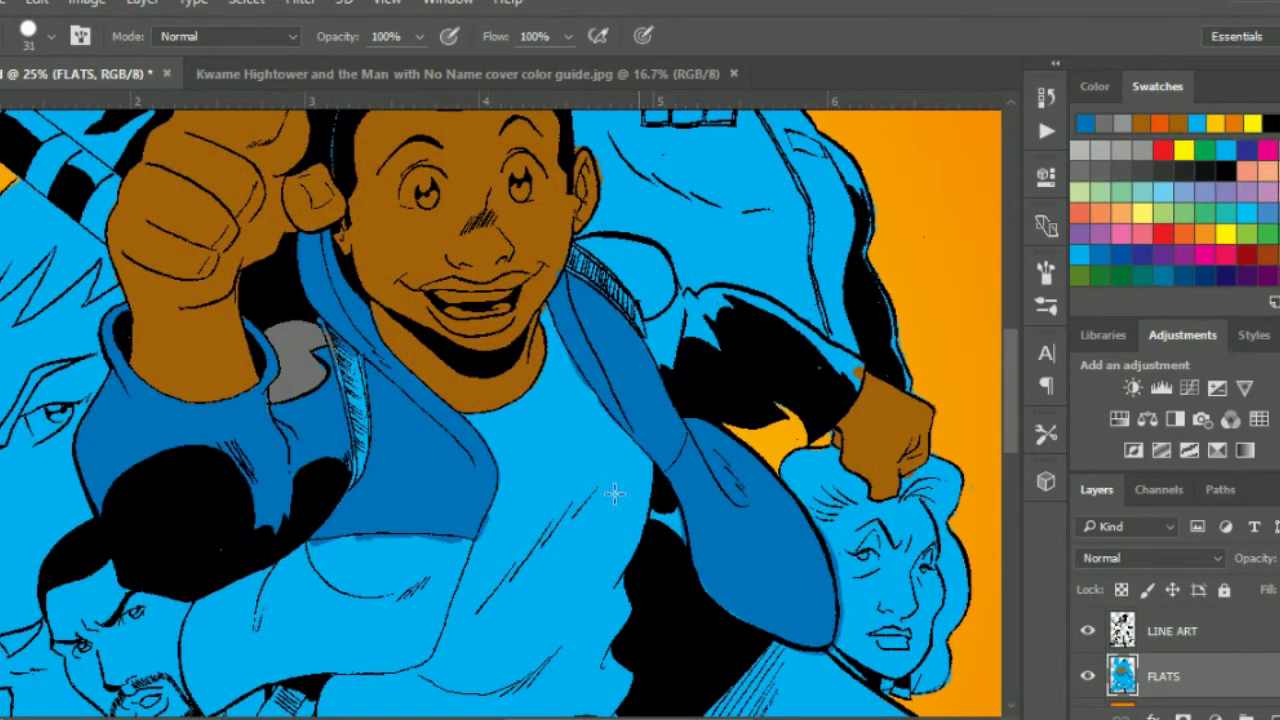
{"action": "key", "text": "l"}
{"action": "mouse_move", "coordinate": [310, 540]}
{"action": "left_mouse_down"}
{"action": "mouse_move", "coordinate": [224, 710]}
{"action": "mouse_move", "coordinate": [178, 565]}
{"action": "left_mouse_up"}
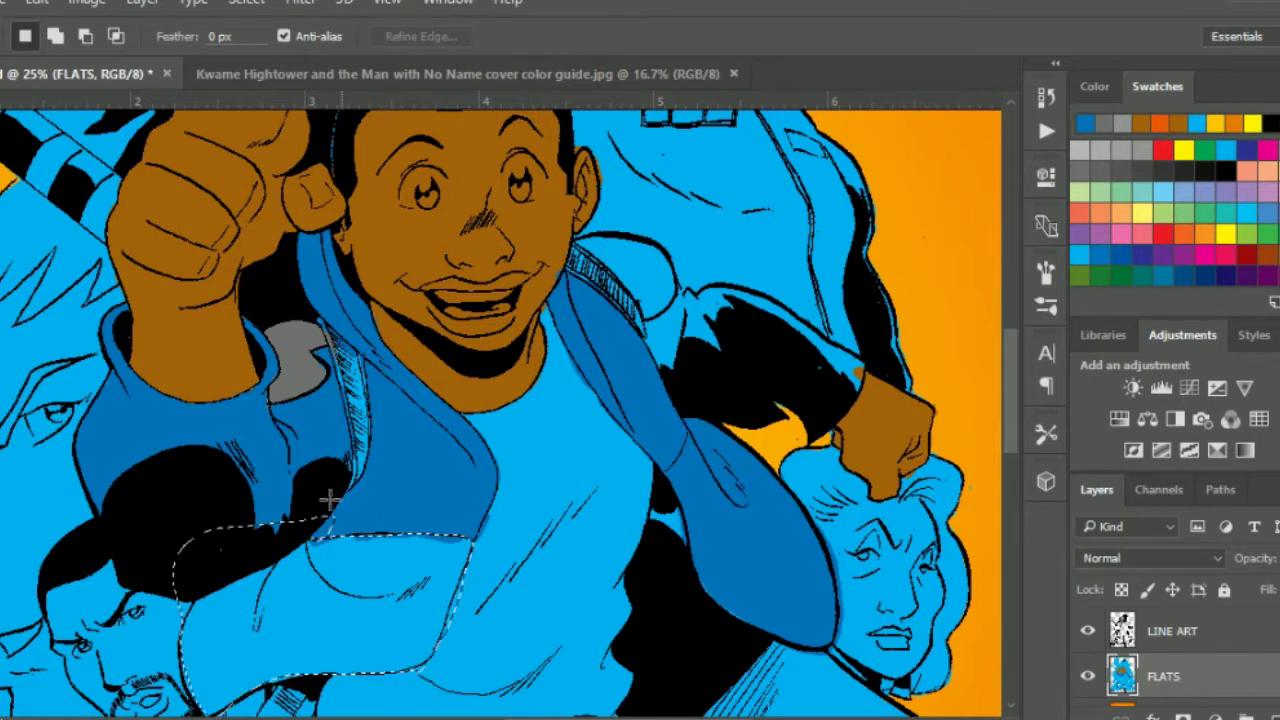
{"action": "key", "text": "g"}
{"action": "key", "text": "i"}
{"action": "key", "text": "g"}
{"action": "left_click", "coordinate": [371, 590]}
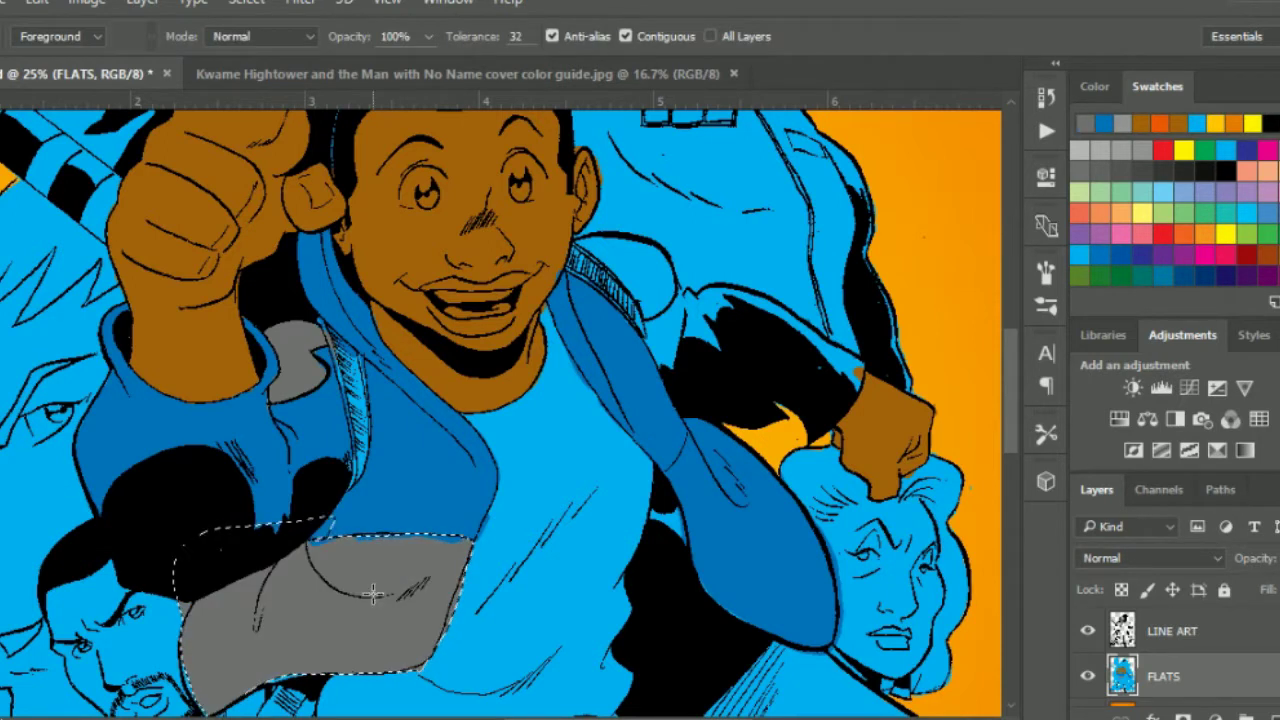
{"action": "key", "text": "ctrl+d"}
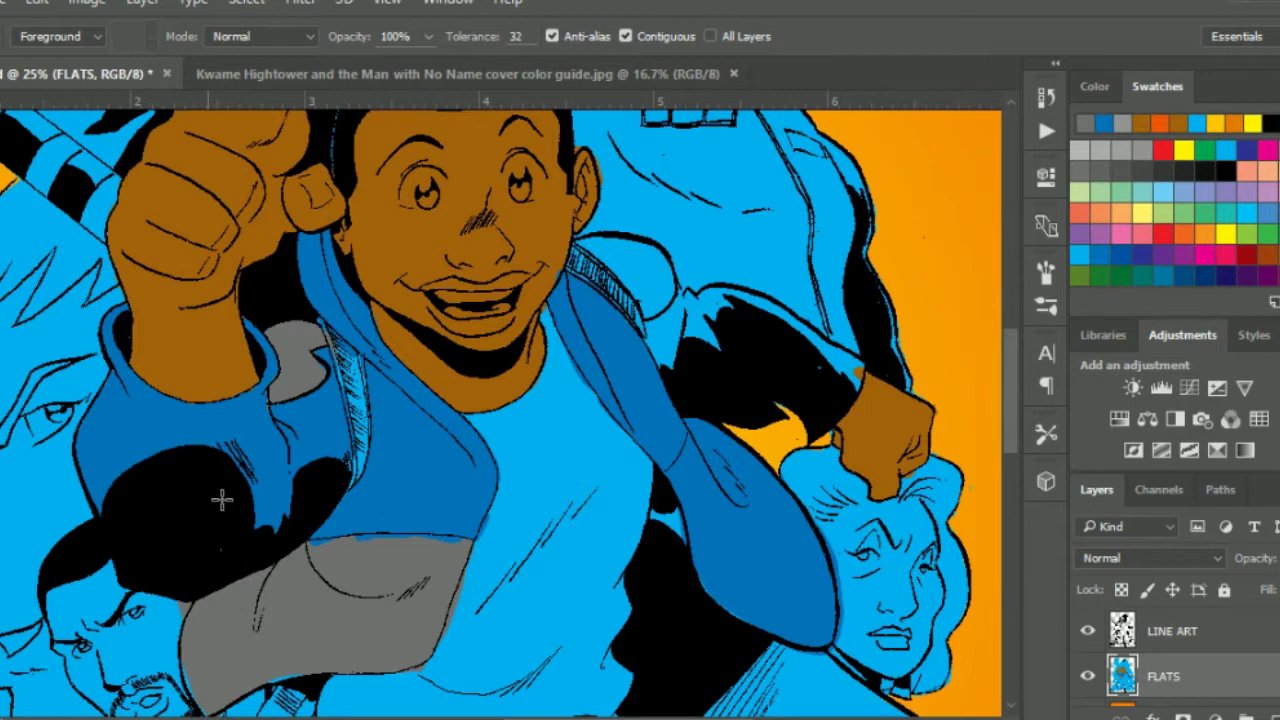
Brush over the leftover blue strip along the grey panel's top edge
{"action": "key", "text": "b"}
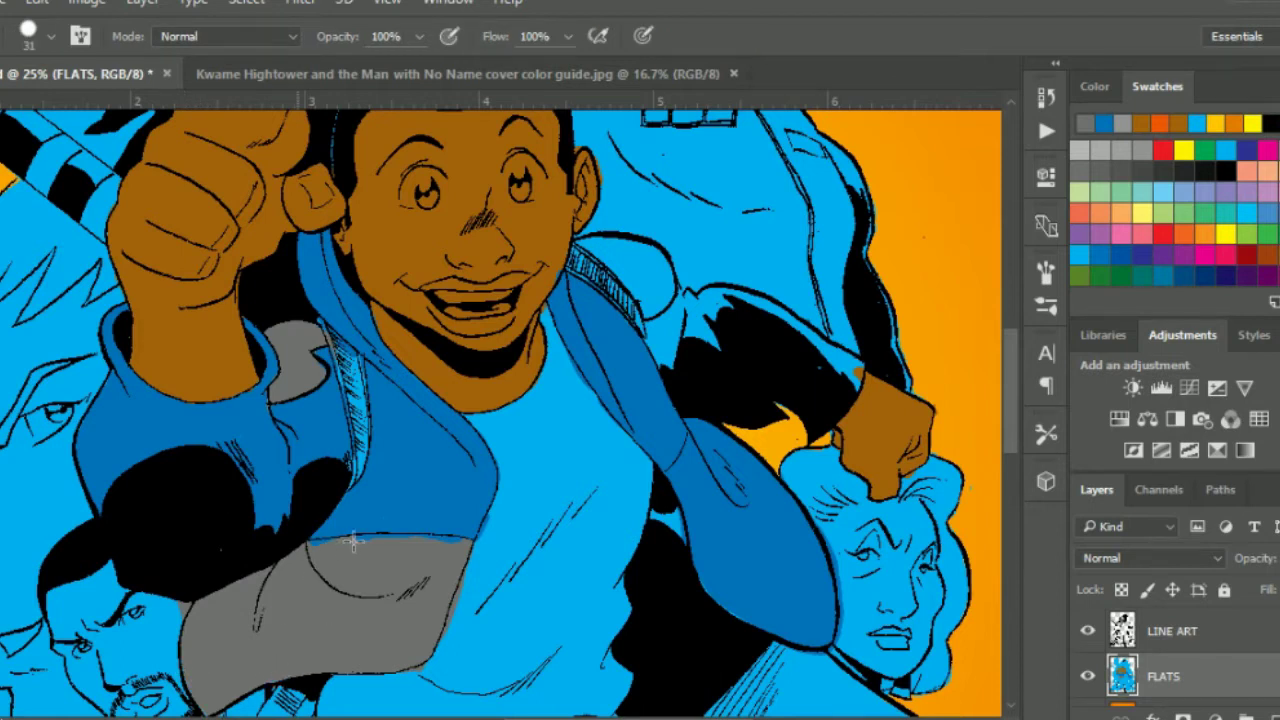
{"action": "left_click_drag", "start_coordinate": [410, 535], "coordinate": [305, 540]}
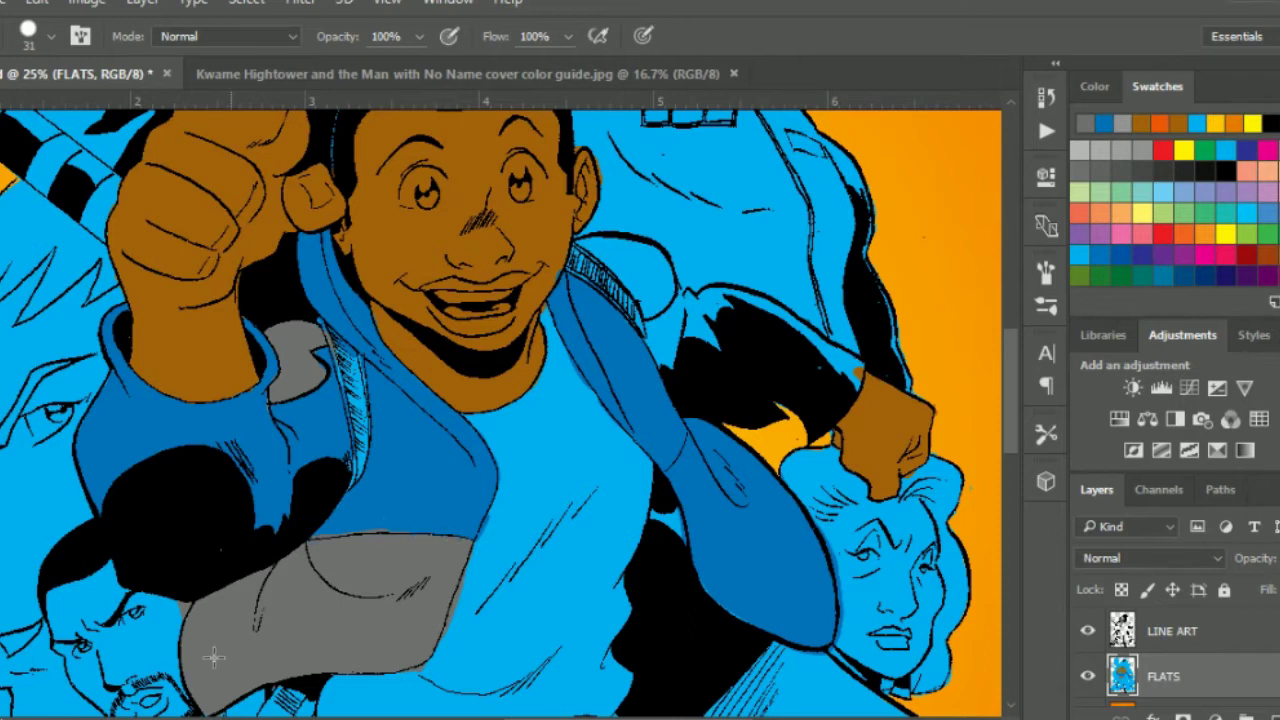
{"action": "scroll", "coordinate": [352, 458], "scroll_direction": "down", "scroll_amount": 3}
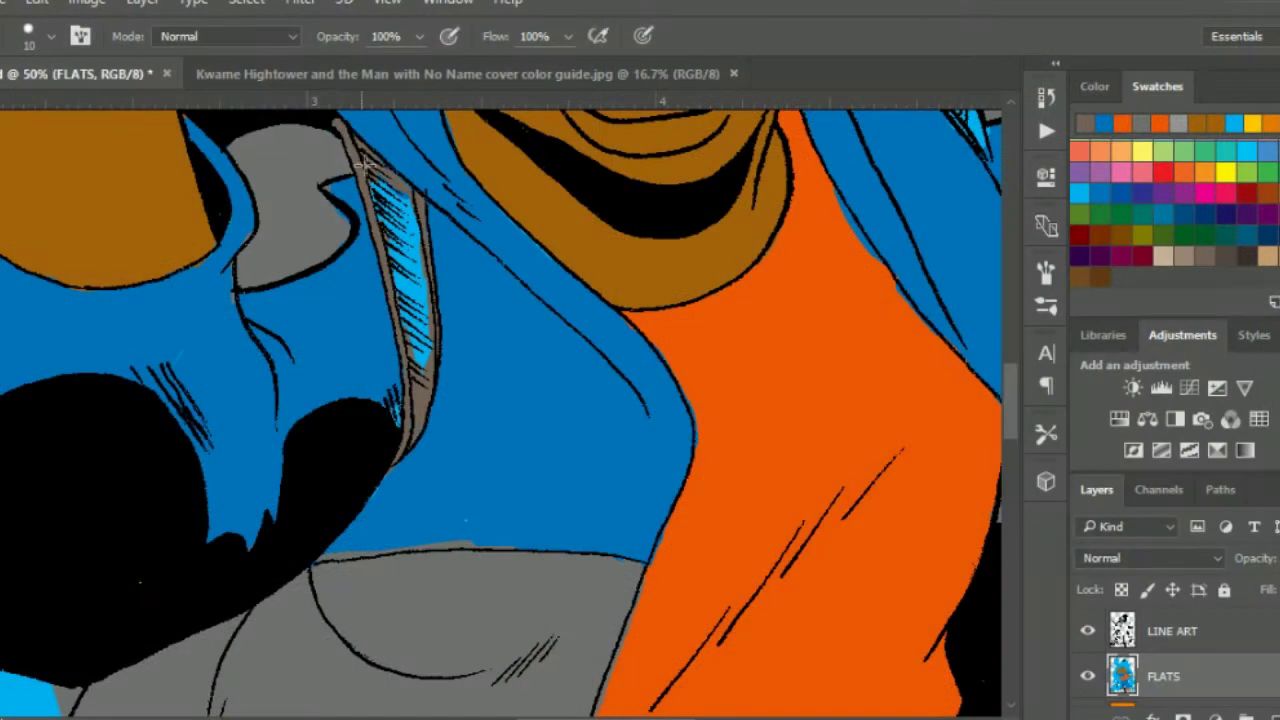
Paint the strap's hatching brownish grey, then repaint the blue–grey boundary under the arm in jacket blue
{"action": "mouse_move", "coordinate": [365, 163]}
{"action": "left_mouse_down"}
{"action": "mouse_move", "coordinate": [410, 265]}
{"action": "mouse_move", "coordinate": [418, 370]}
{"action": "left_mouse_up"}
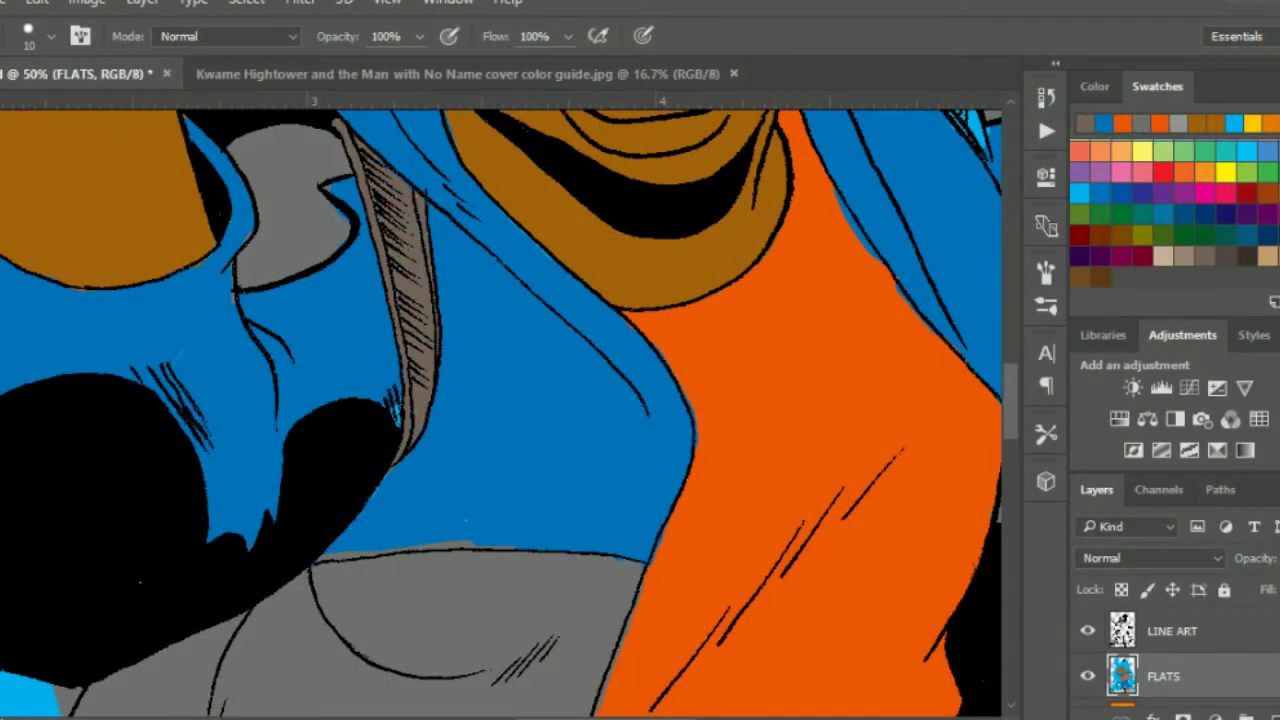
{"action": "left_click", "coordinate": [115, 330], "text": "alt"}
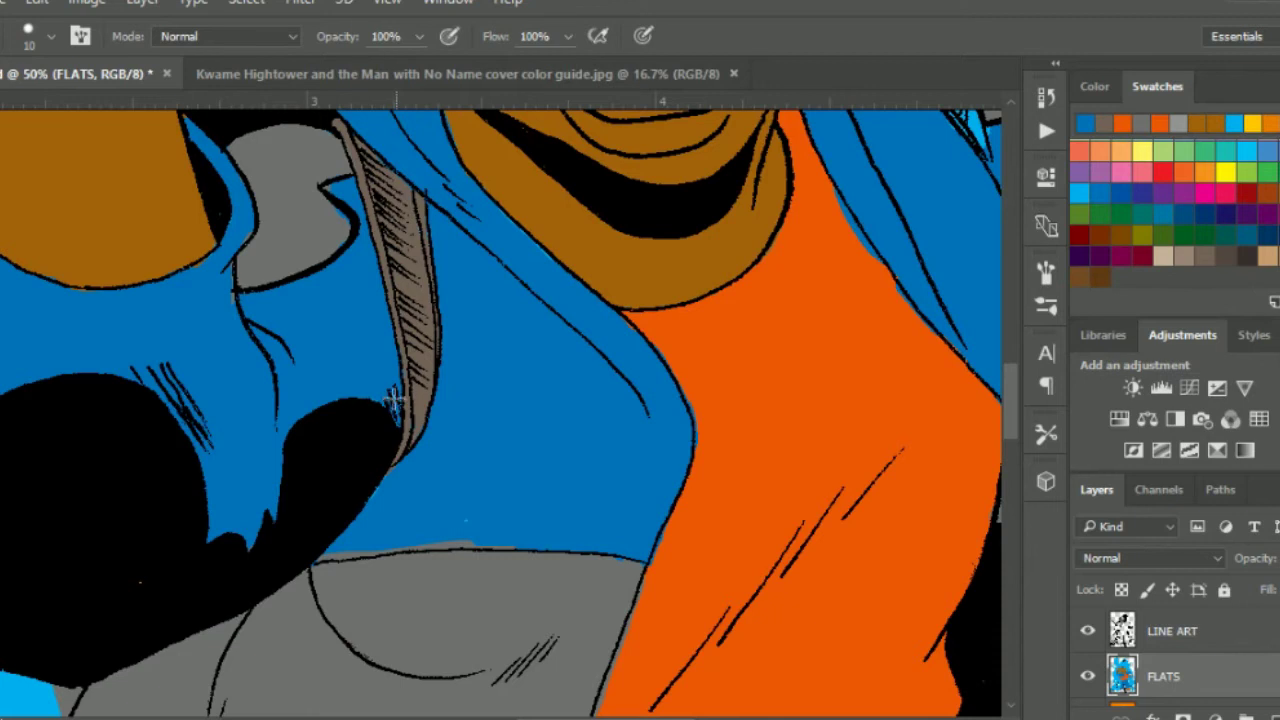
{"action": "left_click_drag", "start_coordinate": [360, 564], "coordinate": [305, 570]}
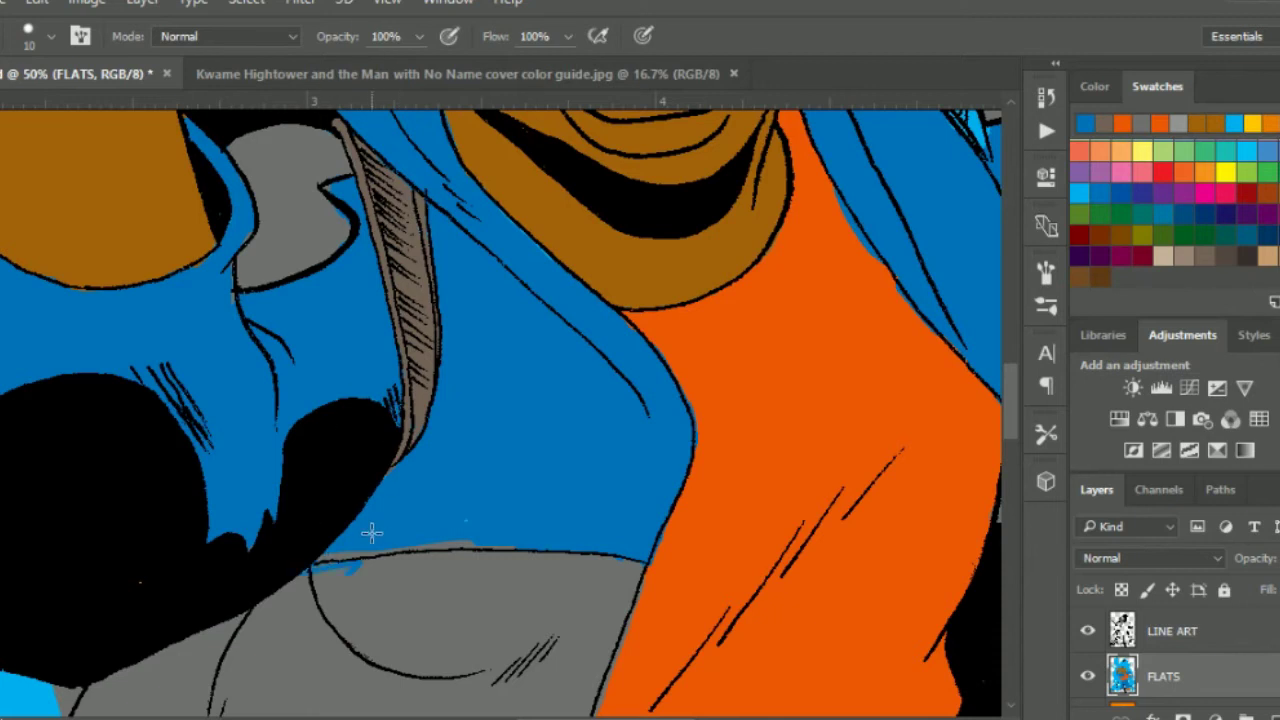
{"action": "key", "text": "ctrl+alt+z"}
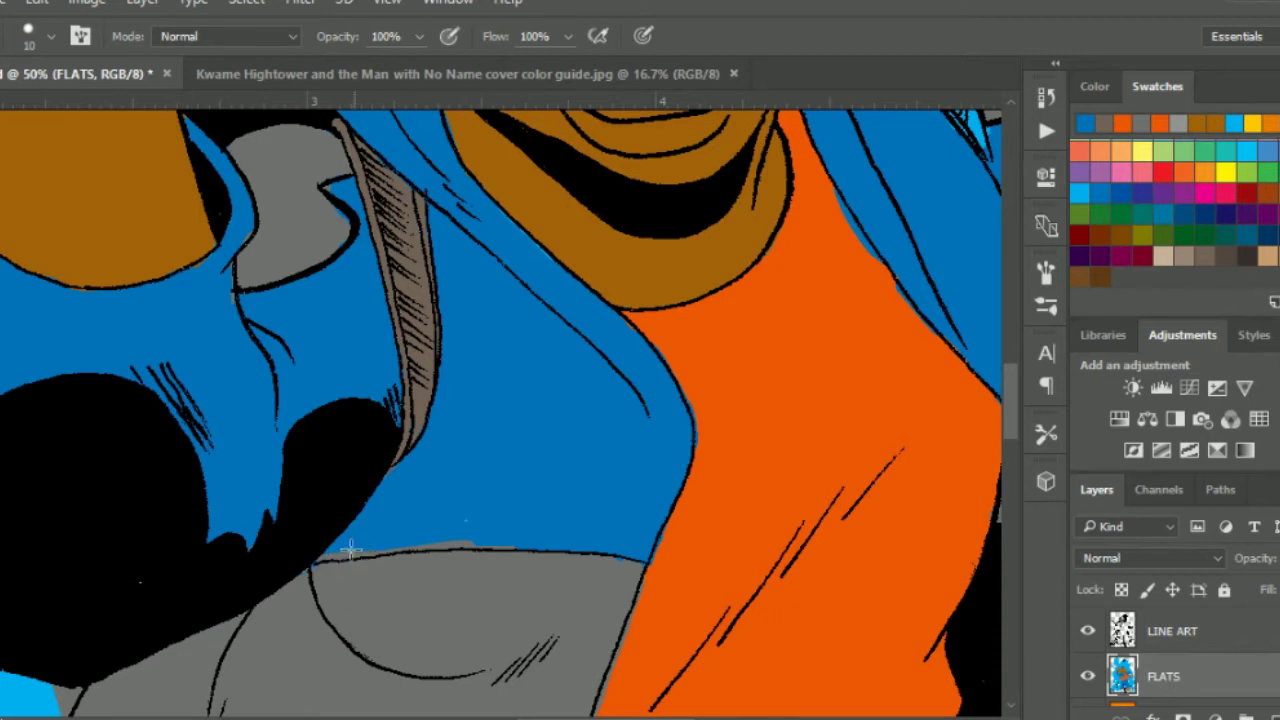
{"action": "left_click_drag", "start_coordinate": [351, 549], "coordinate": [531, 543]}
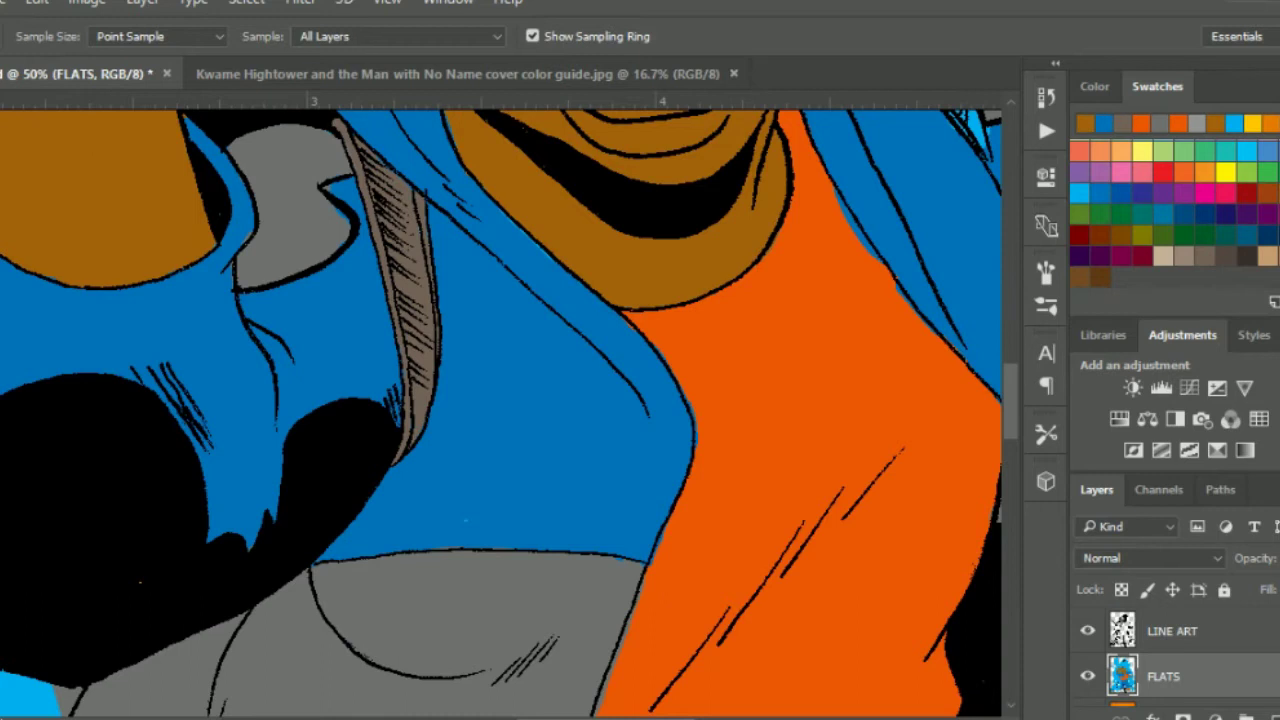
{"action": "left_click", "coordinate": [214, 229], "text": "alt"}
{"action": "left_click", "coordinate": [220, 260], "text": "alt"}
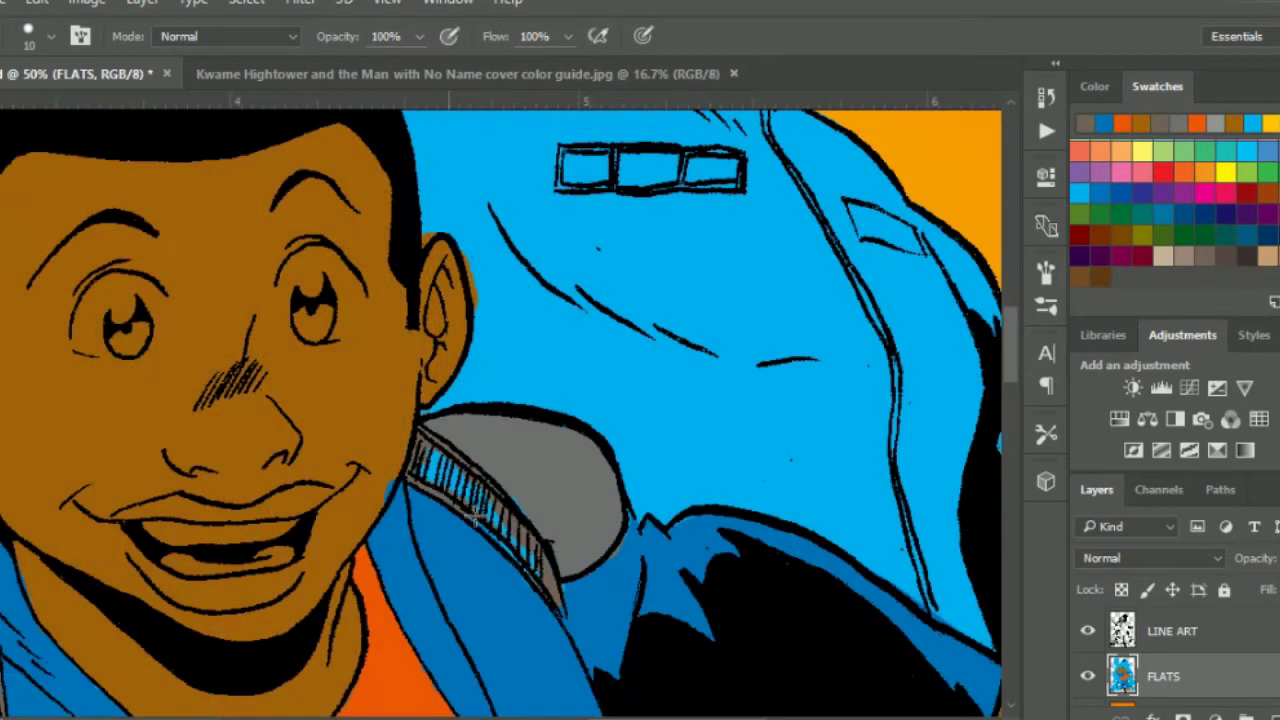
Paint the shoulder strap's blue stripes grey-brown, sampling colours from the strap, hood and jacket
{"action": "left_click_drag", "start_coordinate": [453, 455], "coordinate": [556, 594]}
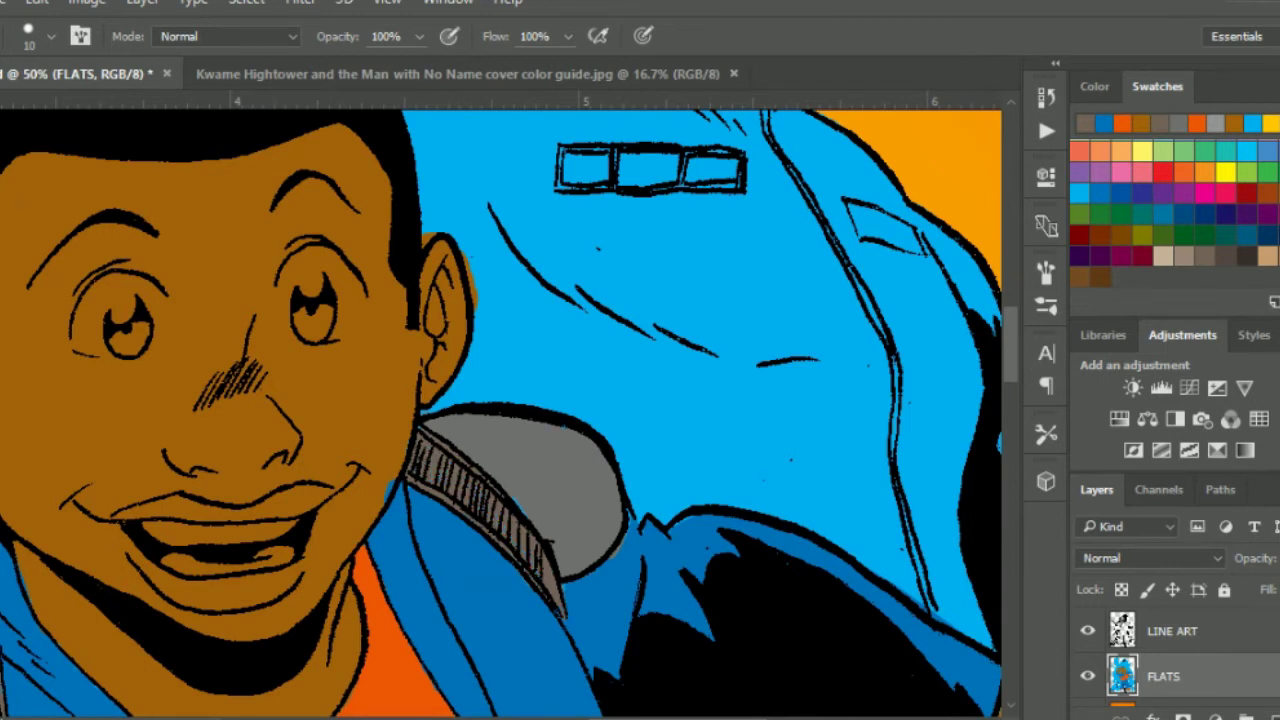
{"action": "left_click", "coordinate": [390, 480], "text": "alt"}
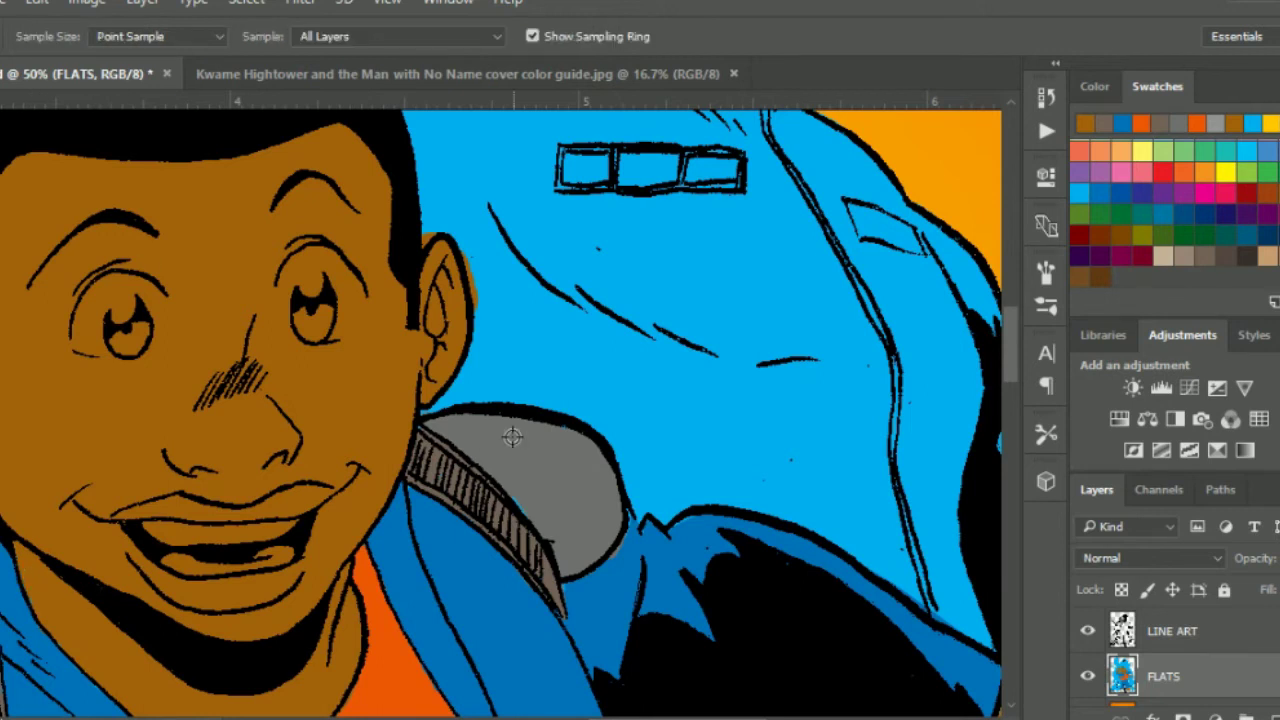
{"action": "left_click", "coordinate": [512, 437], "text": "alt"}
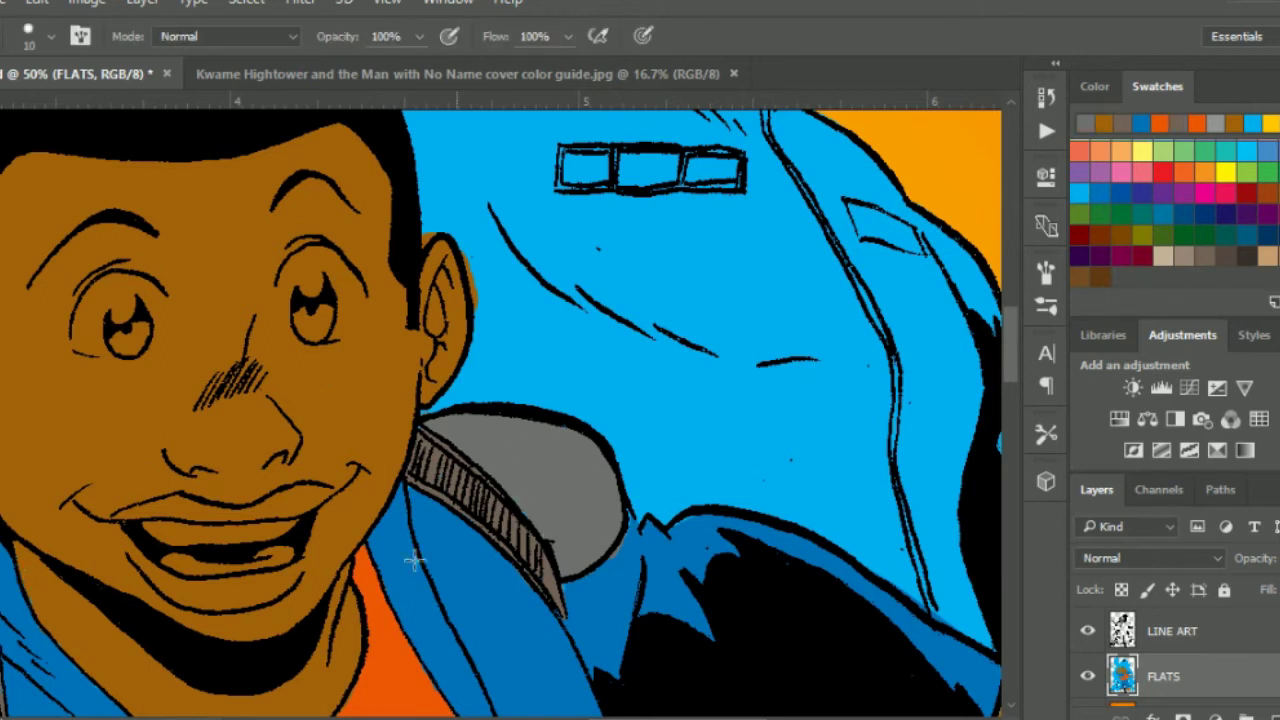
{"action": "left_click", "coordinate": [376, 488], "text": "alt"}
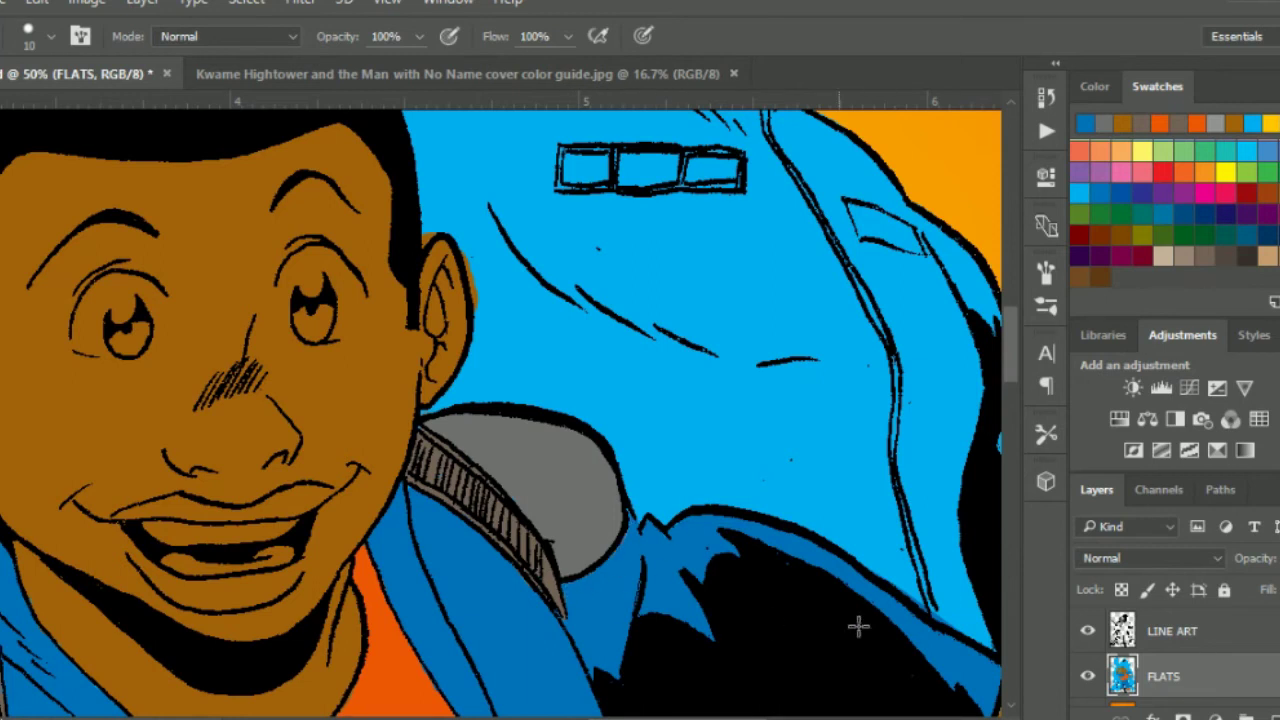
{"action": "key", "text": "ctrl+0"}
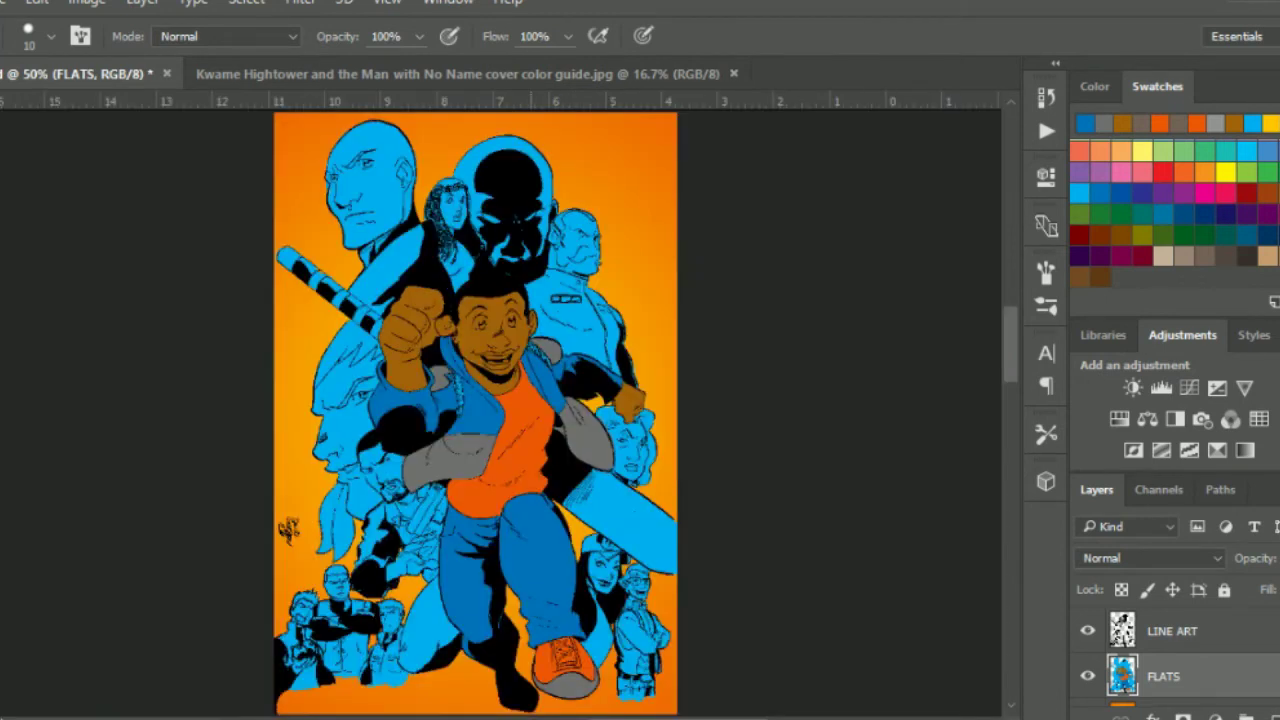
{"action": "key", "text": "z"}
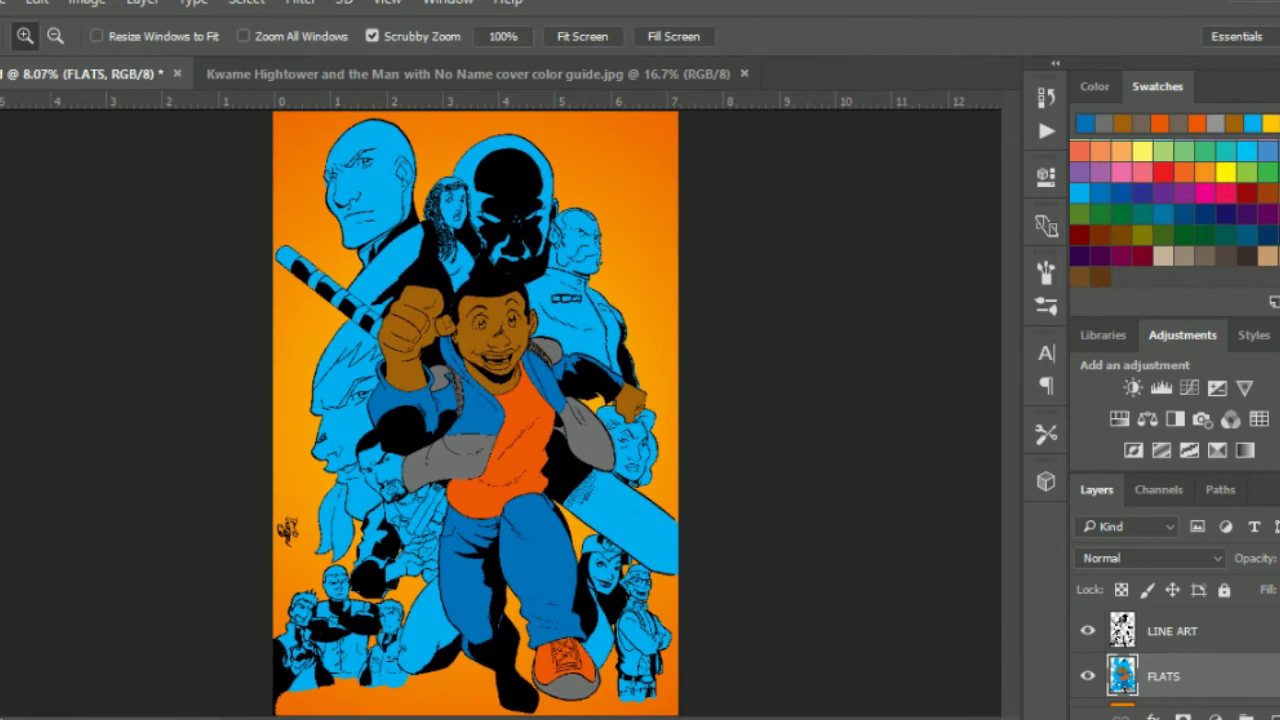
{"action": "left_click", "coordinate": [434, 393]}
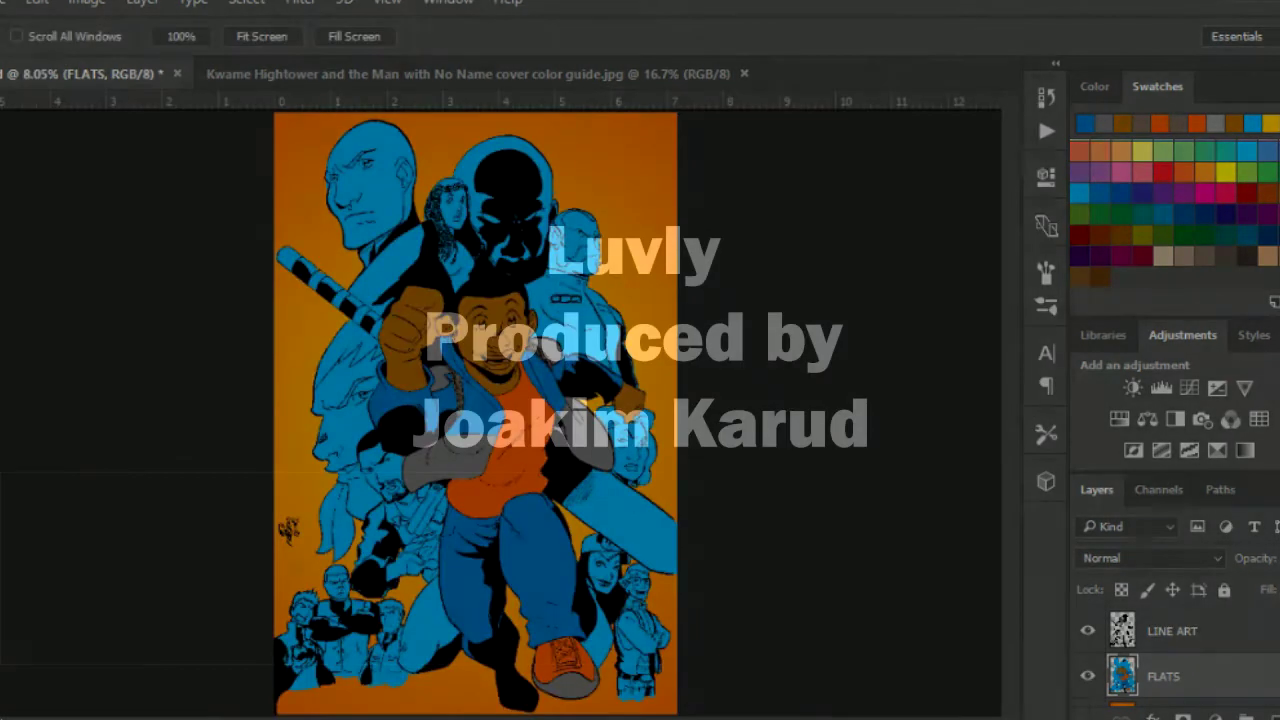